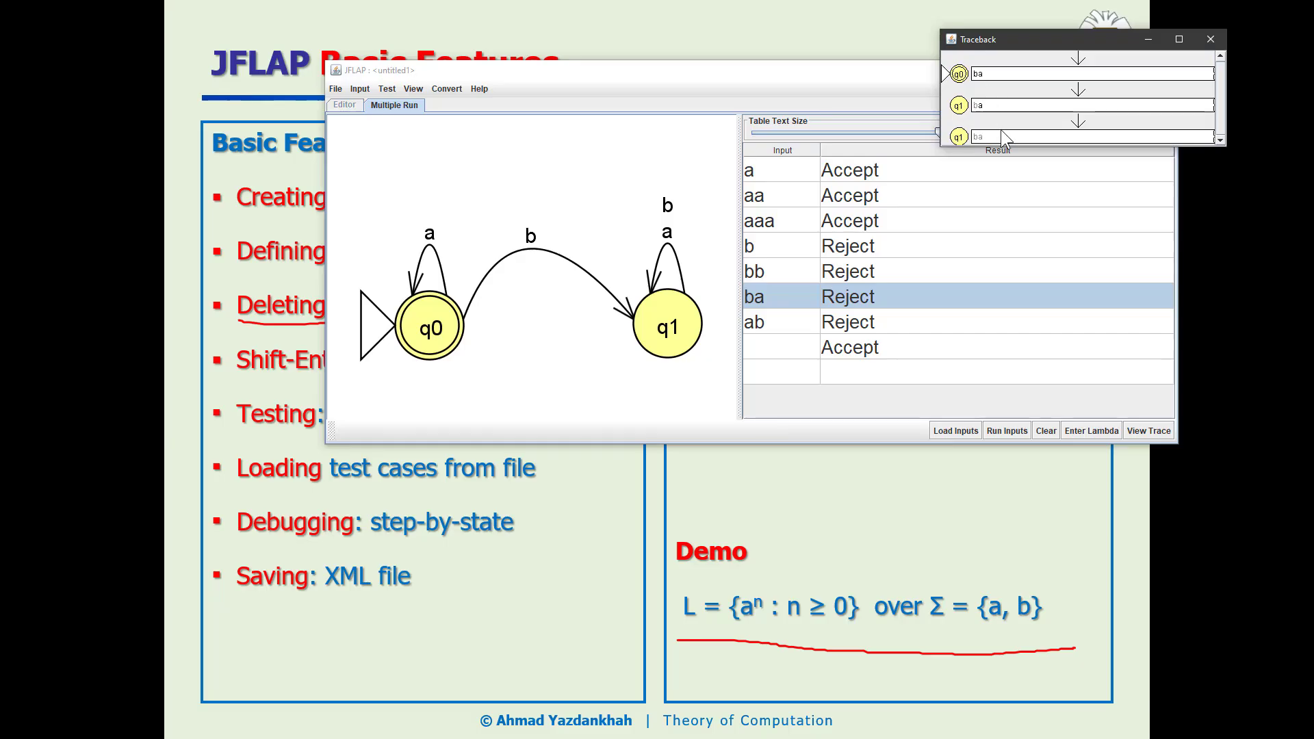
# - Enlarge the Traceback window to inspect the full trace of input ba, and close it
pyautogui.moveTo(1008, 150); pyautogui.dragTo(1010, 223)
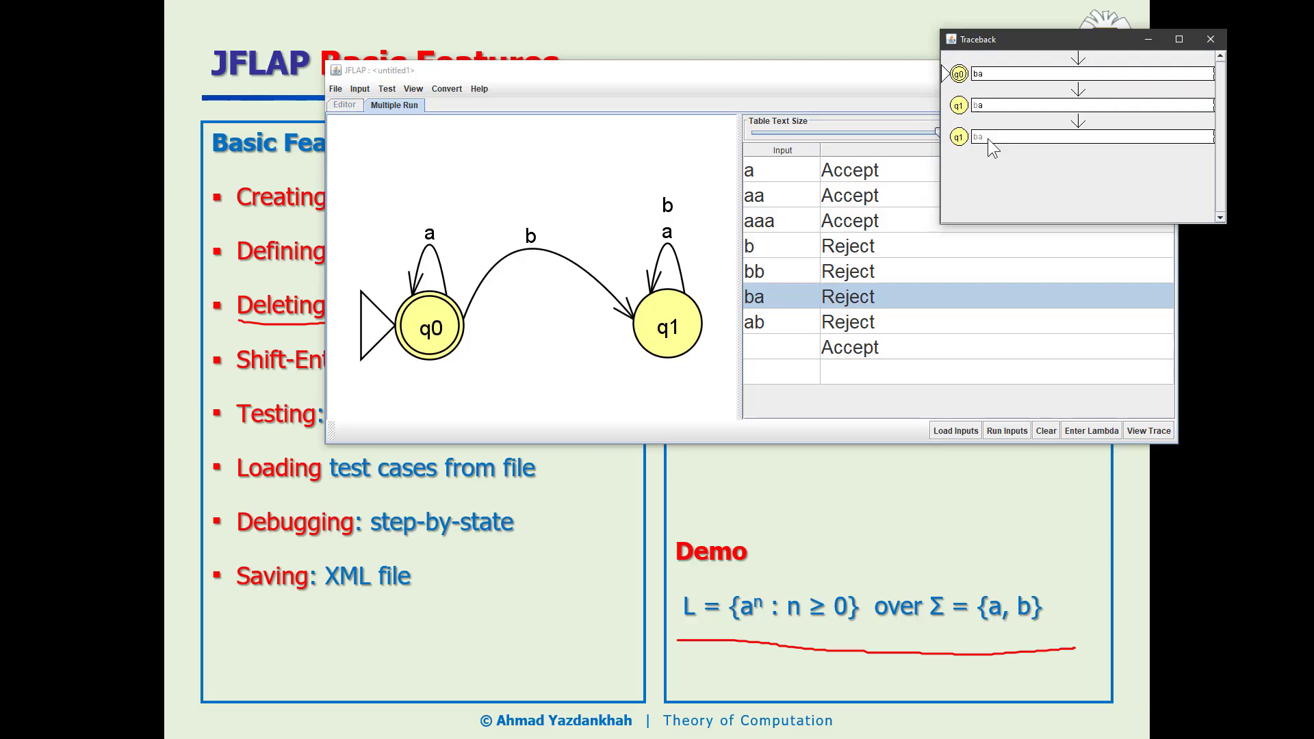
pyautogui.click(1209, 39)
pyautogui.press('Down')
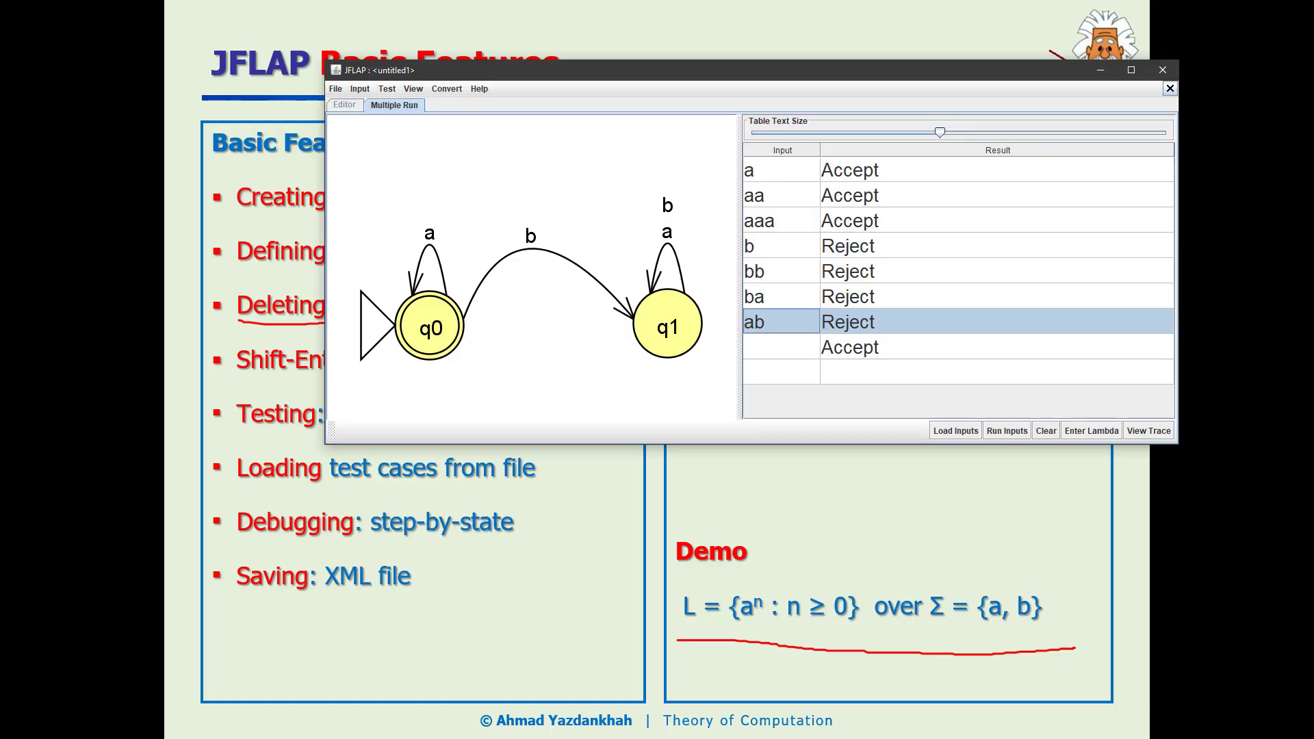
# - Switch to Notepad++ with jflap-Demo-testData.txt, shrink its window, and arrange it and the JFLAP window so both the test data and results table show
pyautogui.hotkey('ctrl', 'p')
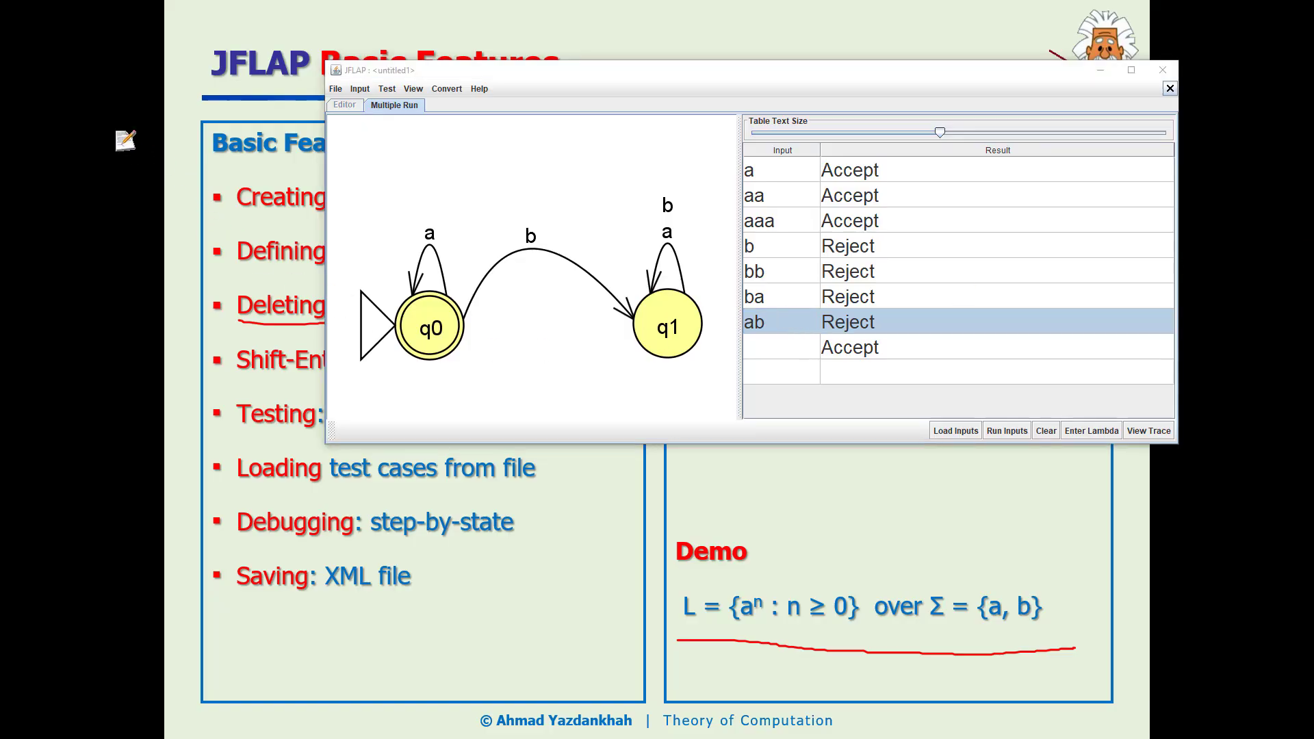
pyautogui.hotkey('alt', 'Tab')
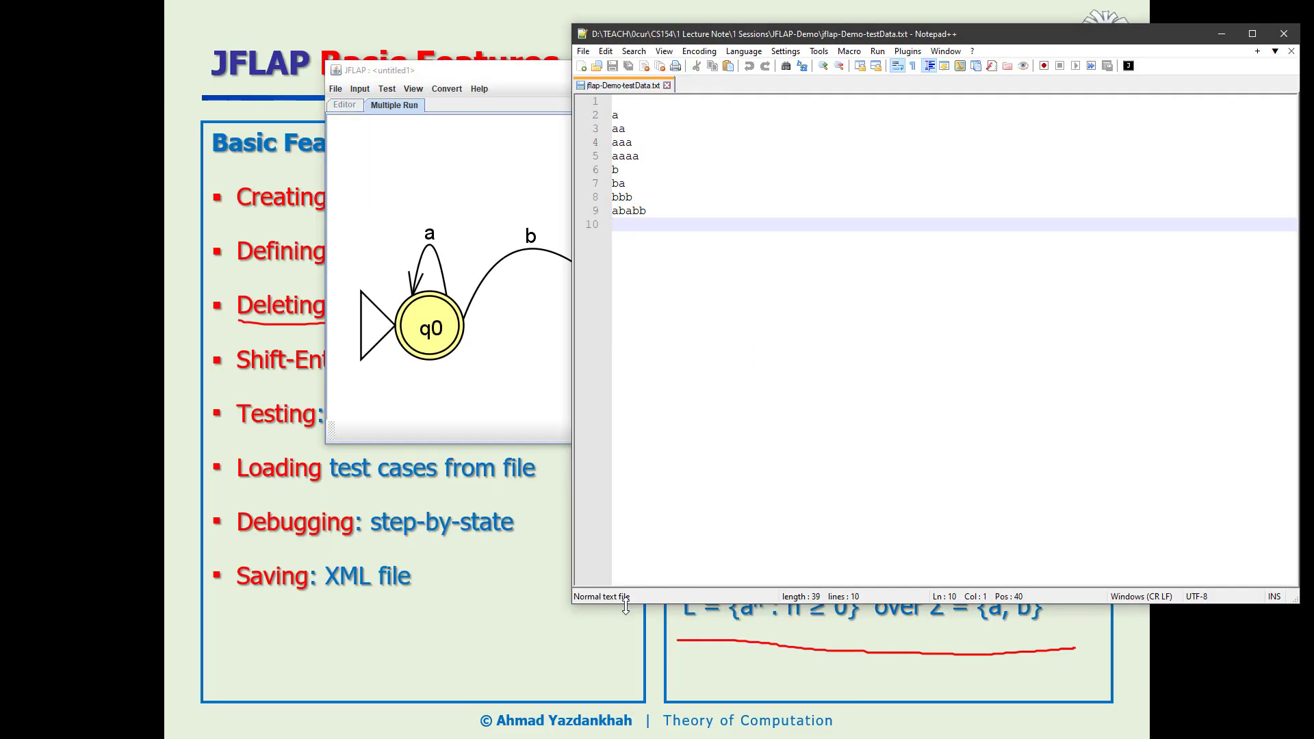
pyautogui.moveTo(625, 600); pyautogui.dragTo(627, 423)
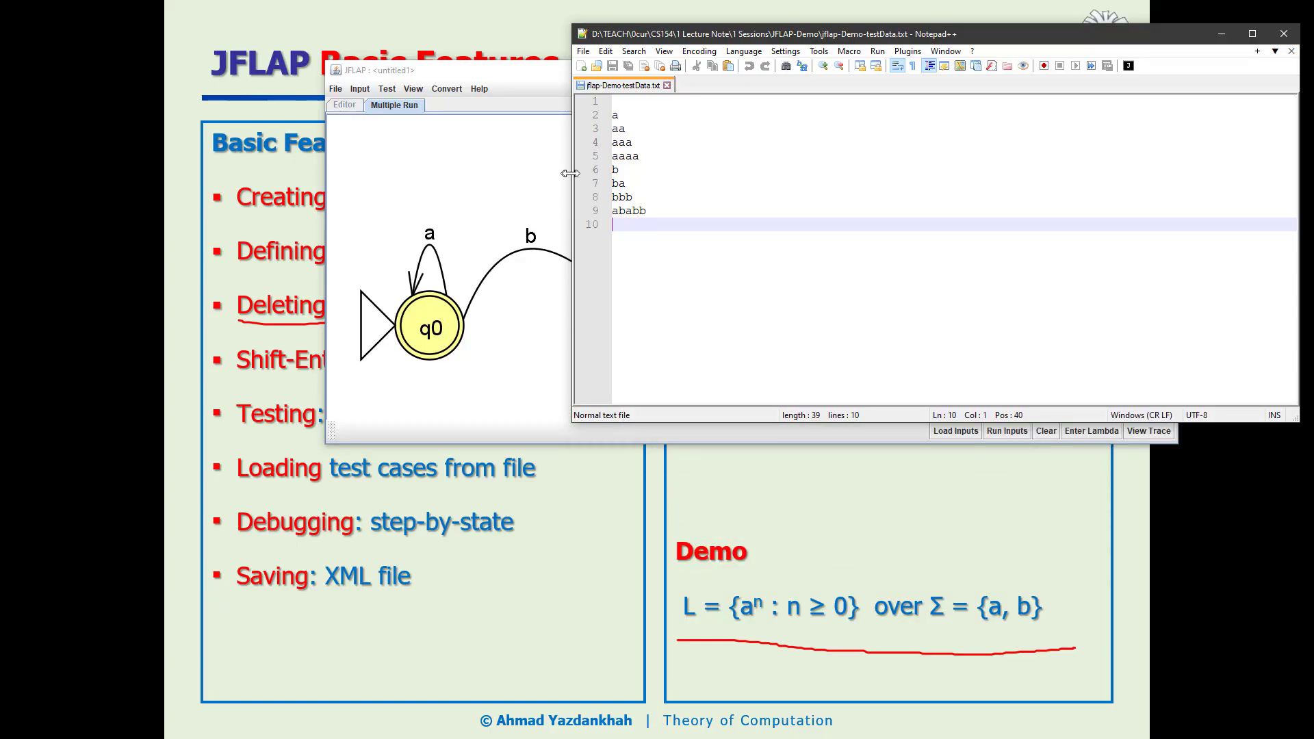
pyautogui.moveTo(568, 173); pyautogui.dragTo(768, 173)
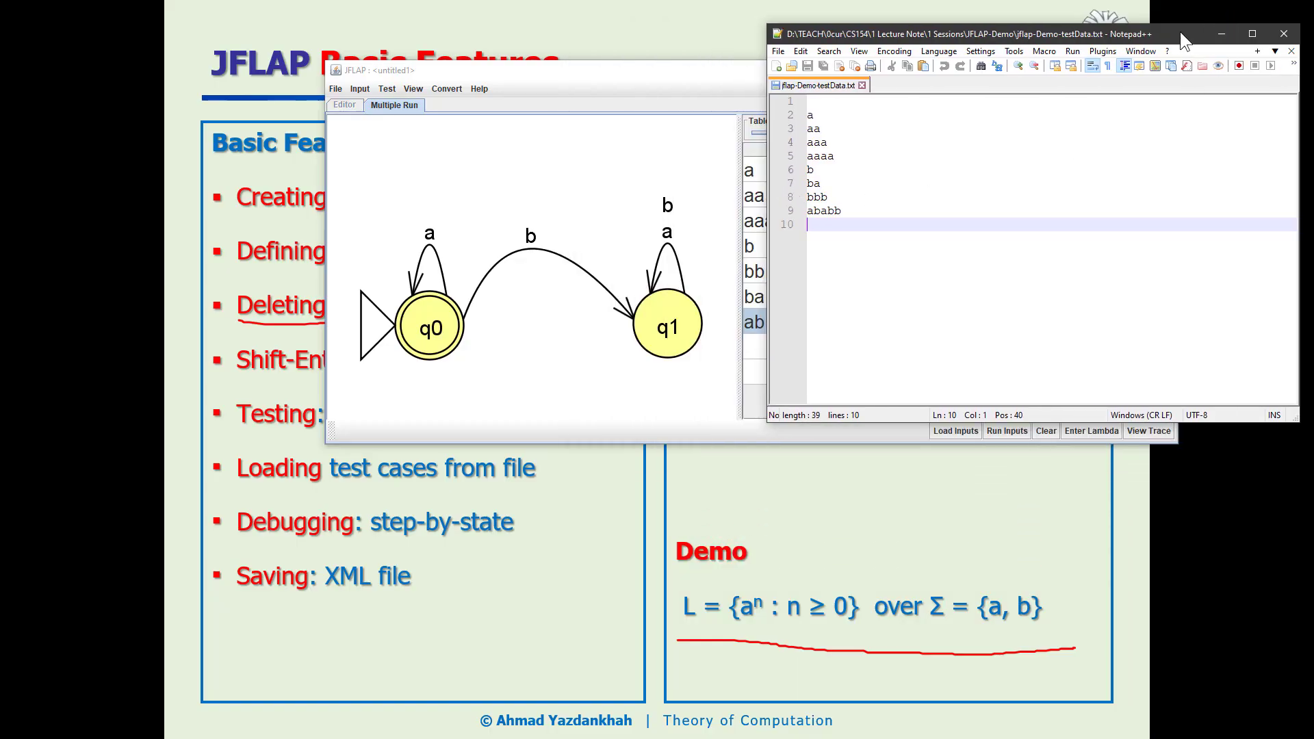
pyautogui.moveTo(1180, 31); pyautogui.dragTo(1172, 341)
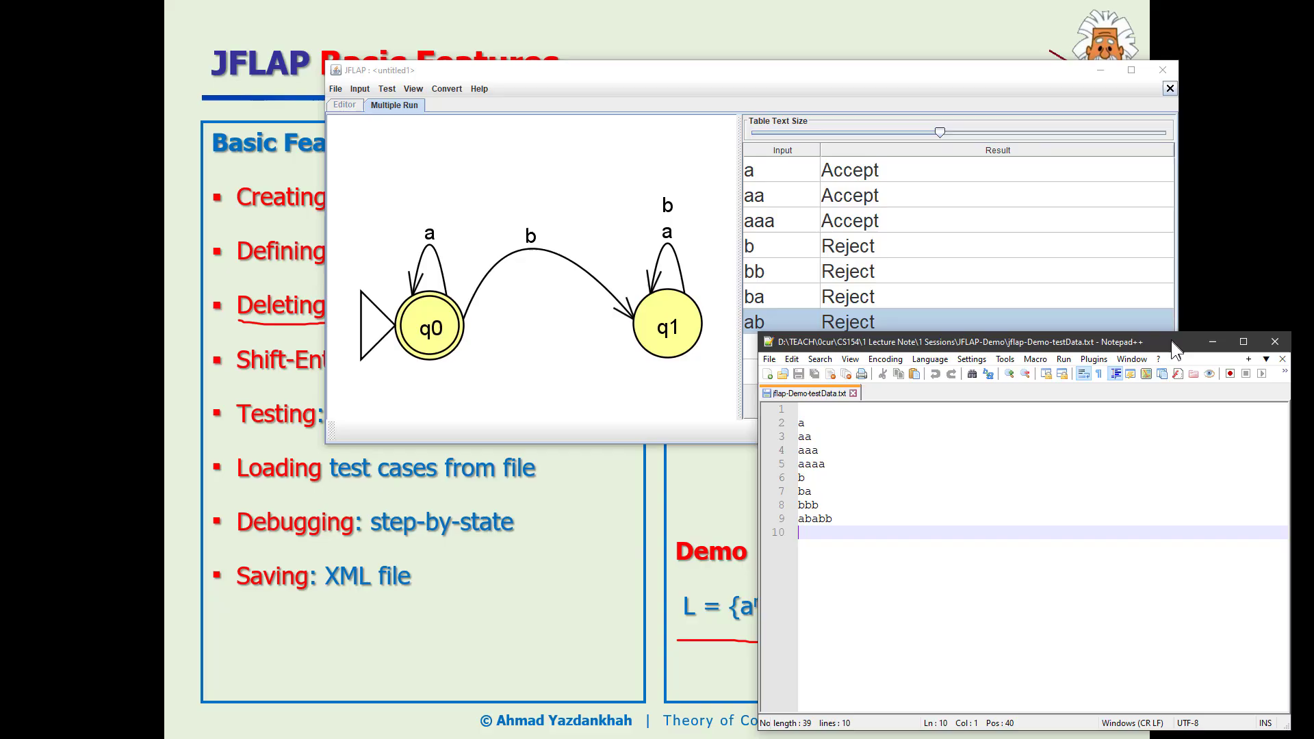
pyautogui.click(762, 79)
pyautogui.moveTo(736, 77); pyautogui.dragTo(586, 26)
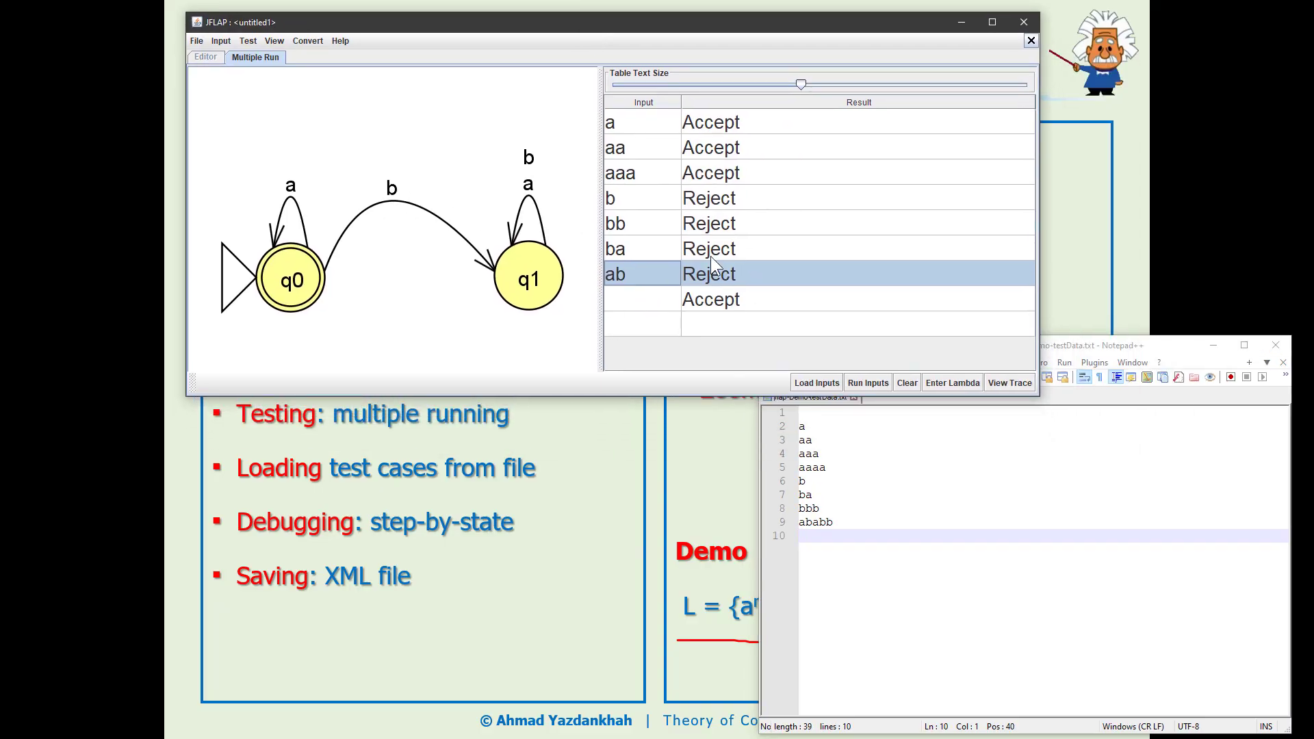
# - Clear the multiple-run table and load the test inputs from jflap-Demo-testData.txt in the JFLAP-Demo folder
pyautogui.click(902, 382)
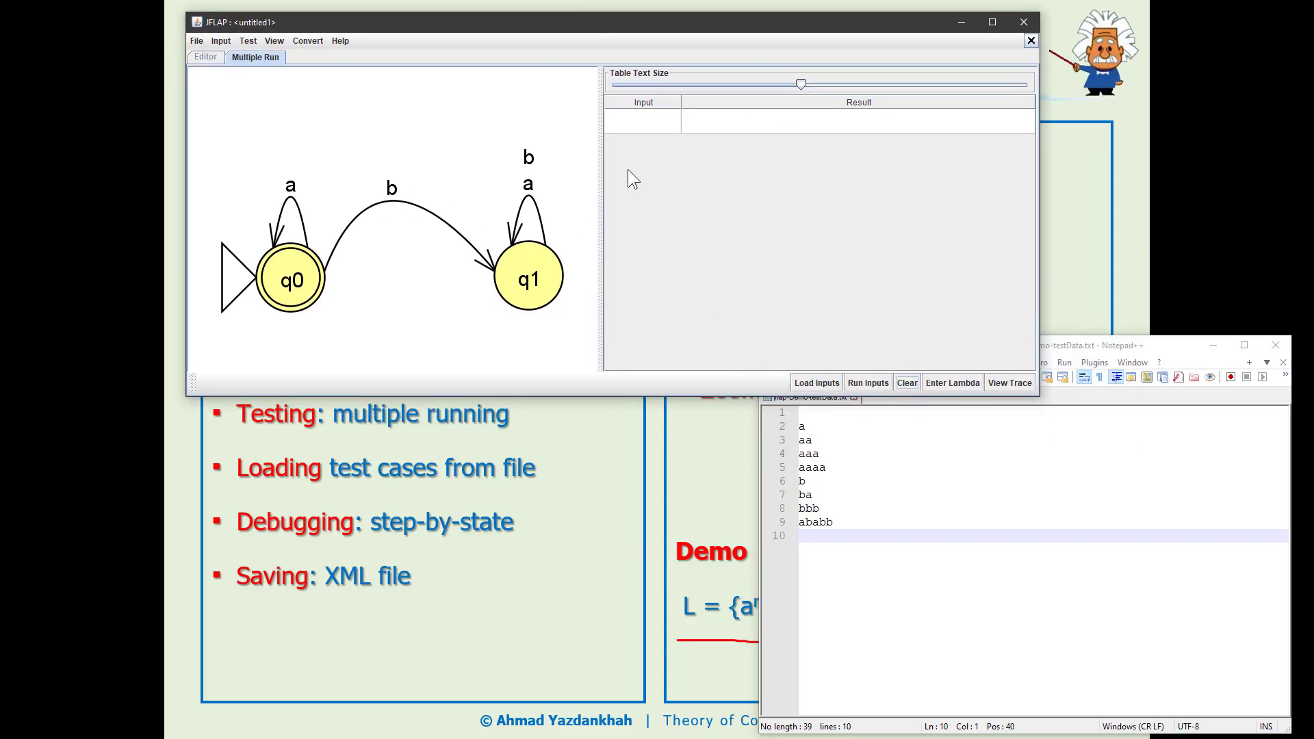
pyautogui.click(815, 383)
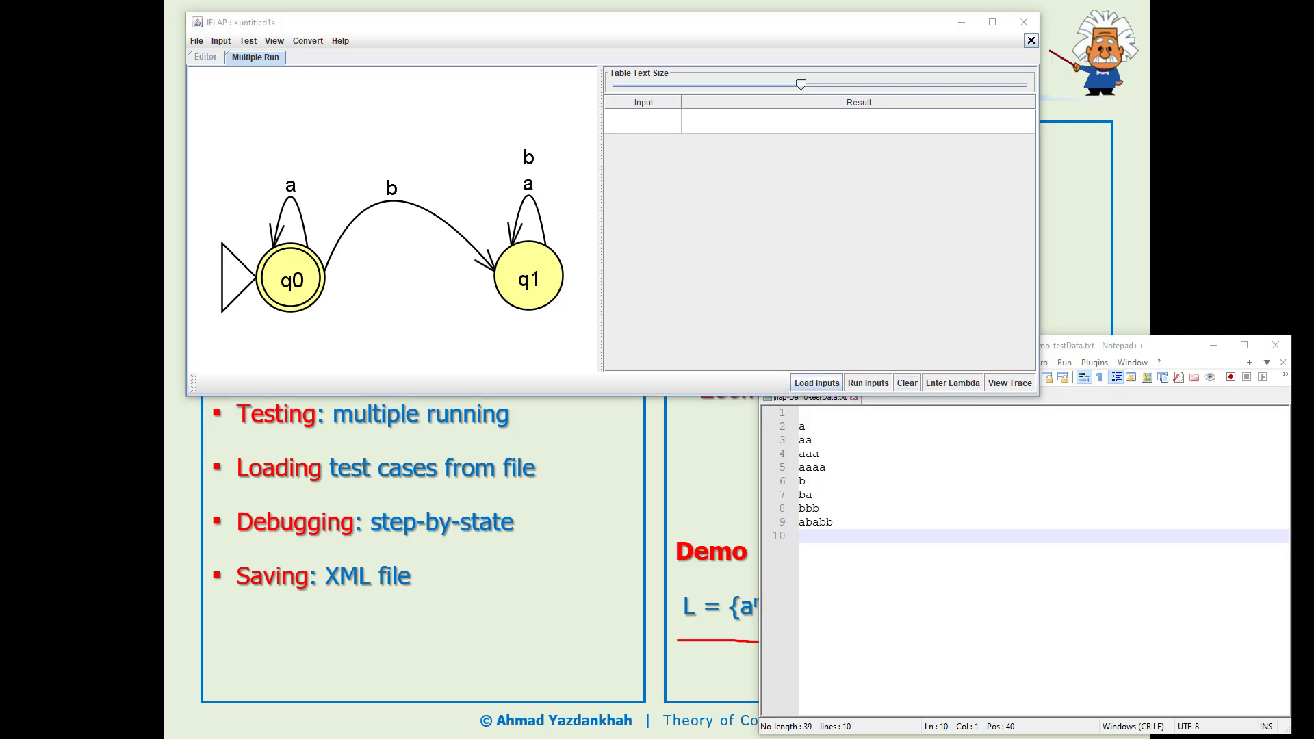
pyautogui.moveTo(629, 209); pyautogui.dragTo(768, 104)
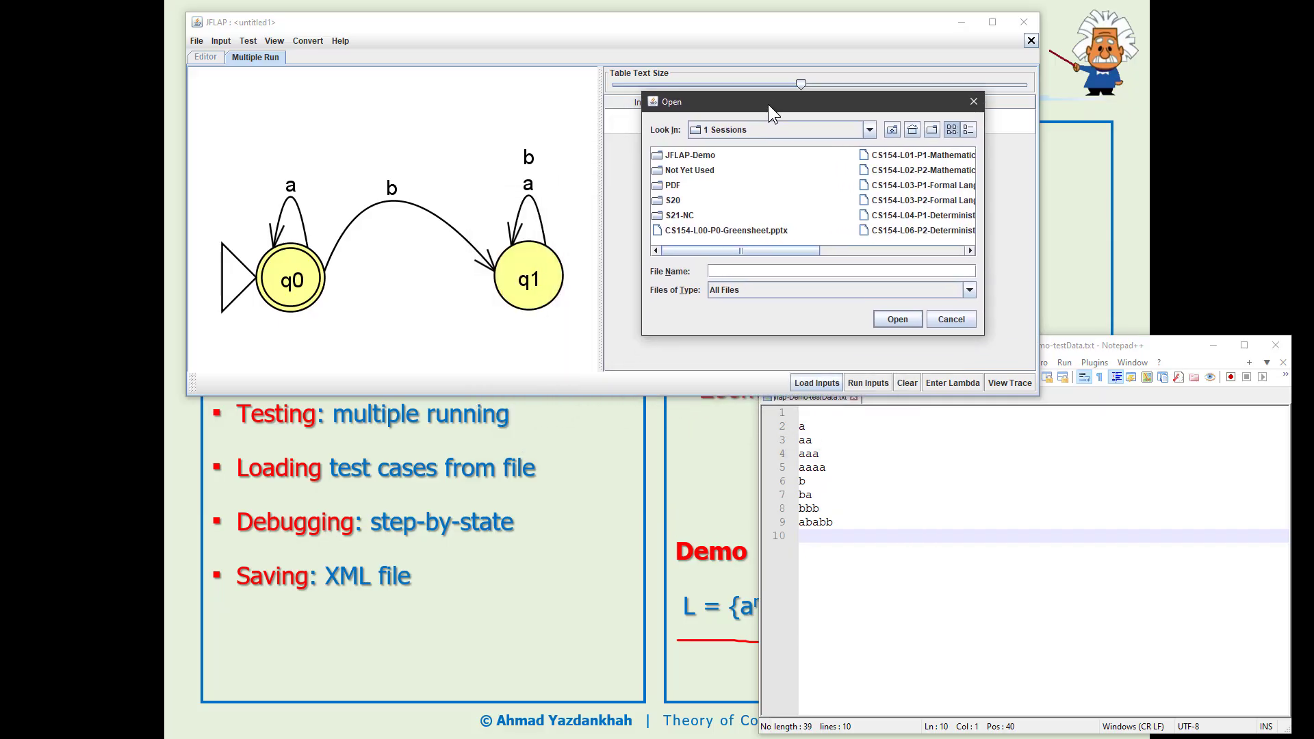
pyautogui.moveTo(711, 337); pyautogui.dragTo(711, 518)
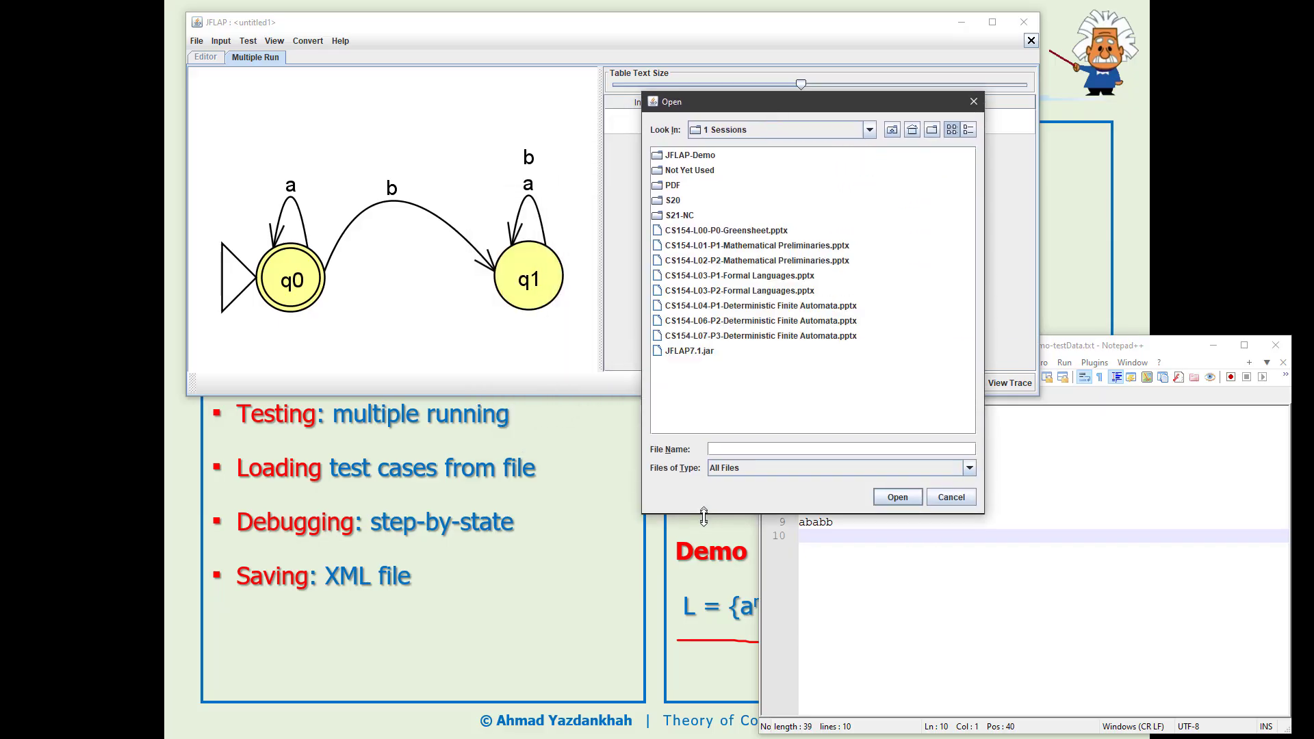
pyautogui.click(868, 129)
pyautogui.click(767, 147)
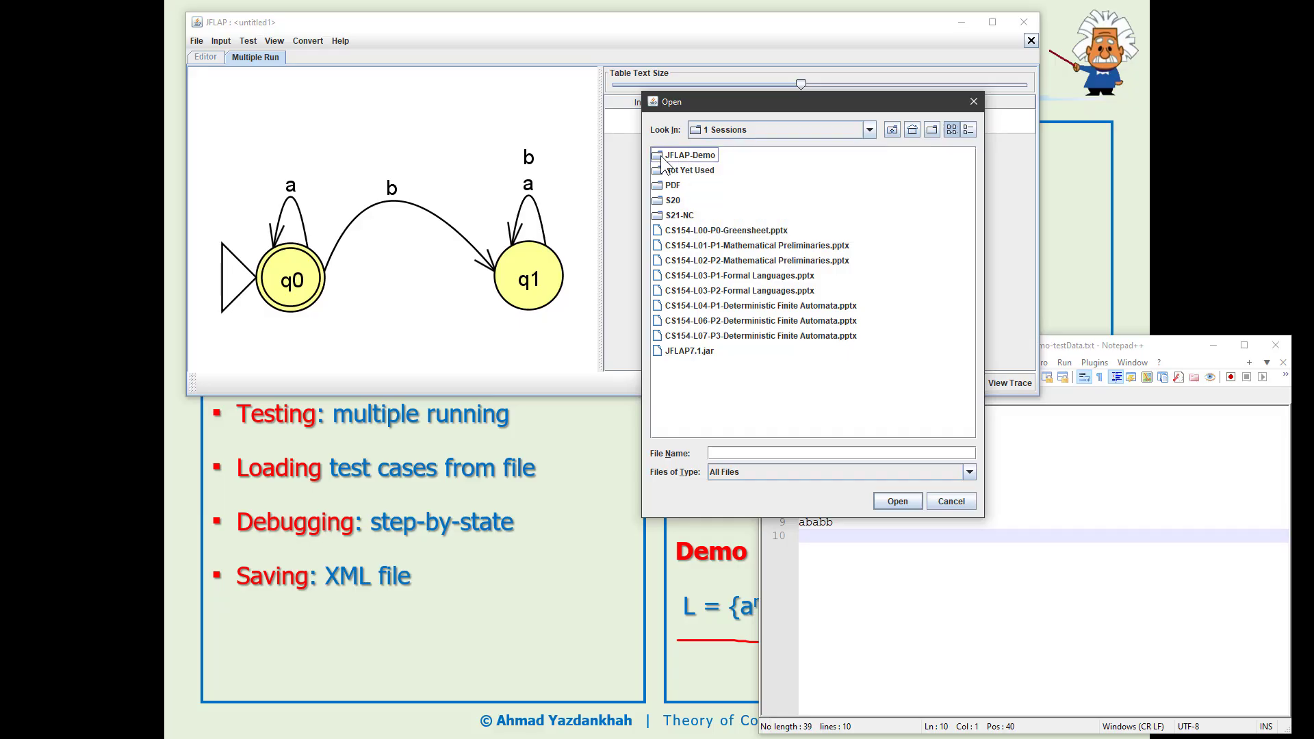
pyautogui.doubleClick(671, 154)
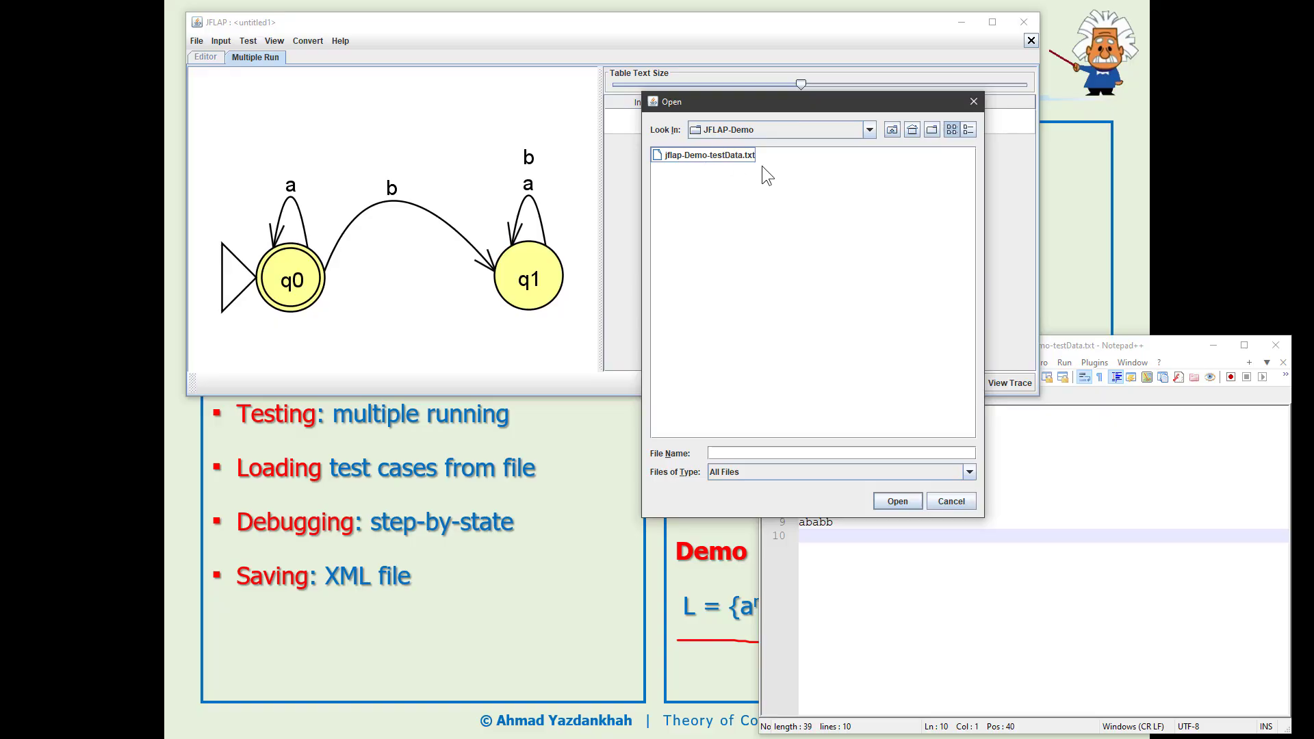
pyautogui.click(661, 157)
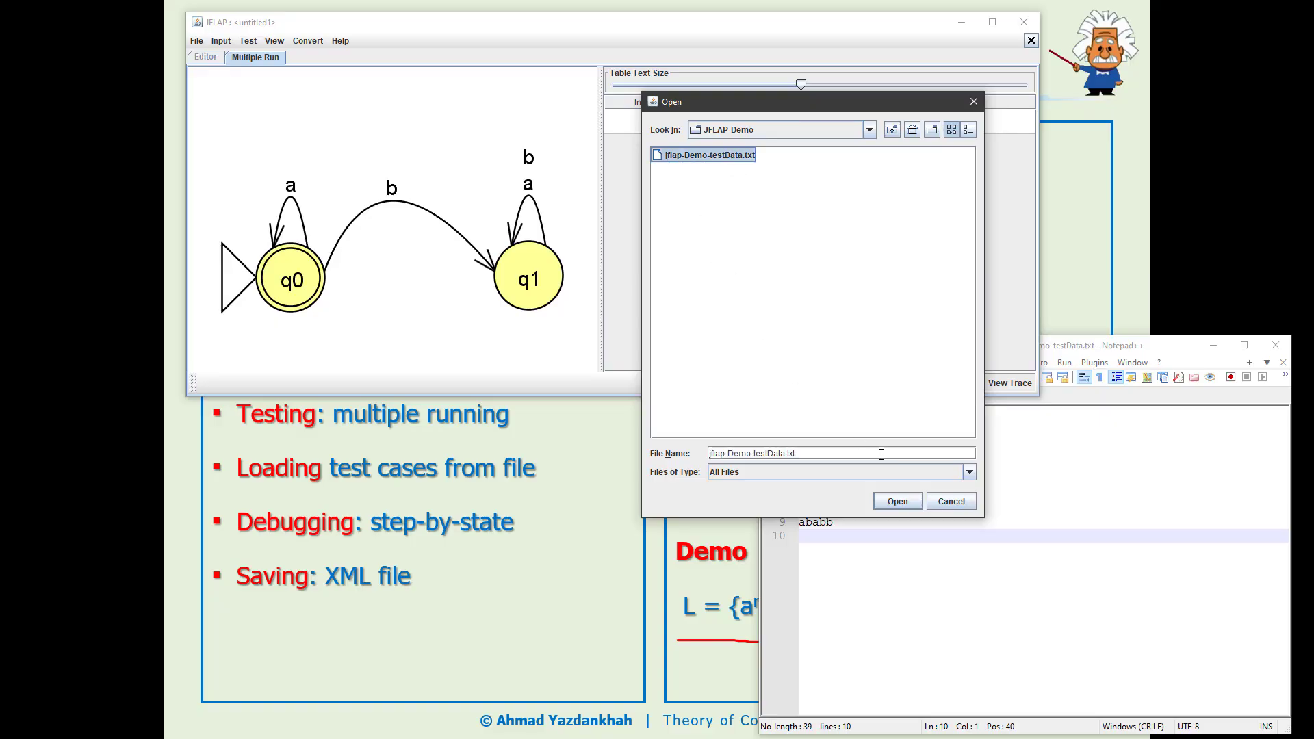
pyautogui.click(895, 501)
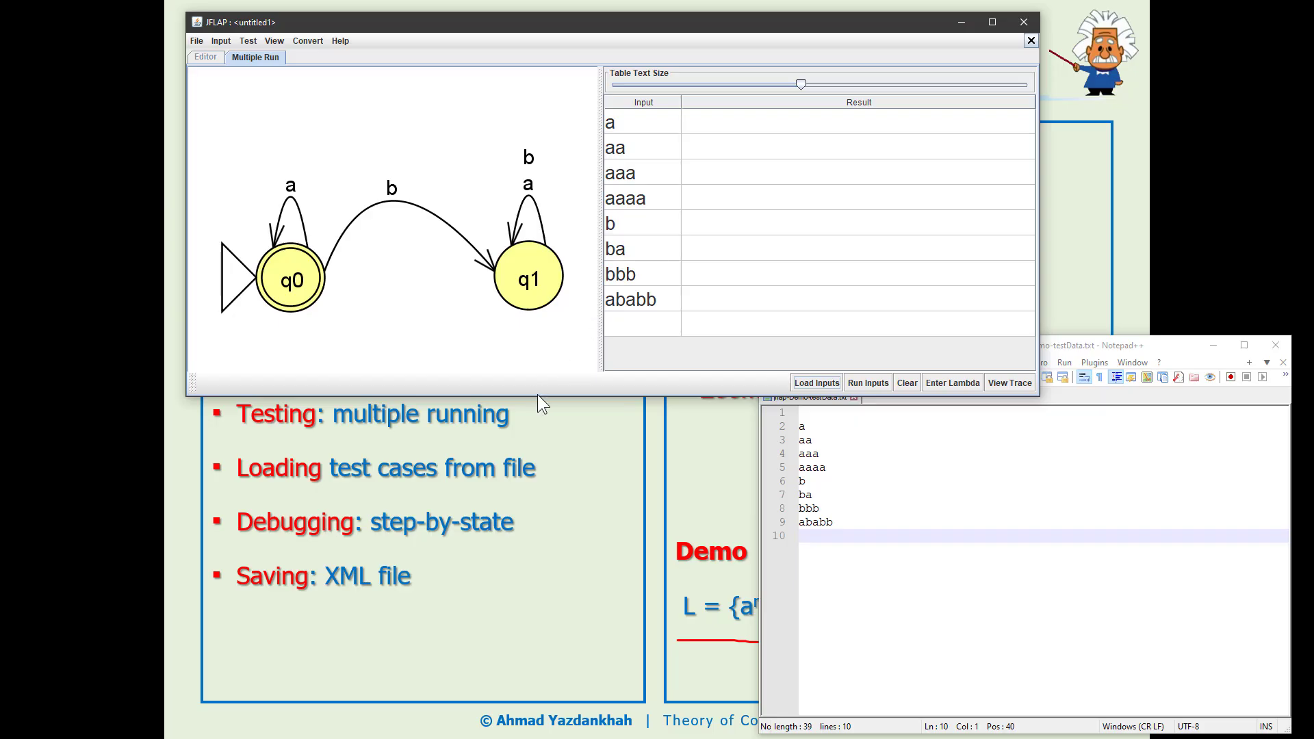
# - Run all the loaded test inputs on the automaton and close the Notepad++ test data window
pyautogui.moveTo(575, 397); pyautogui.dragTo(570, 439)
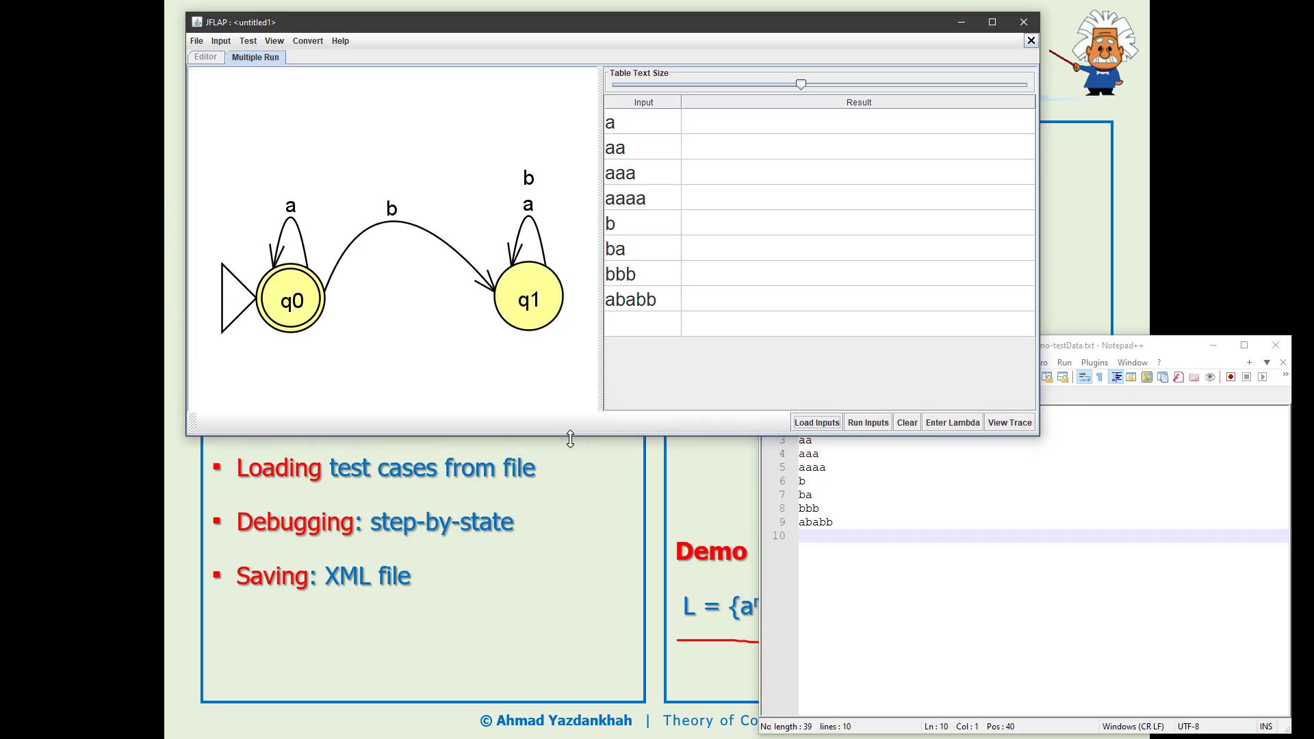
pyautogui.click(867, 422)
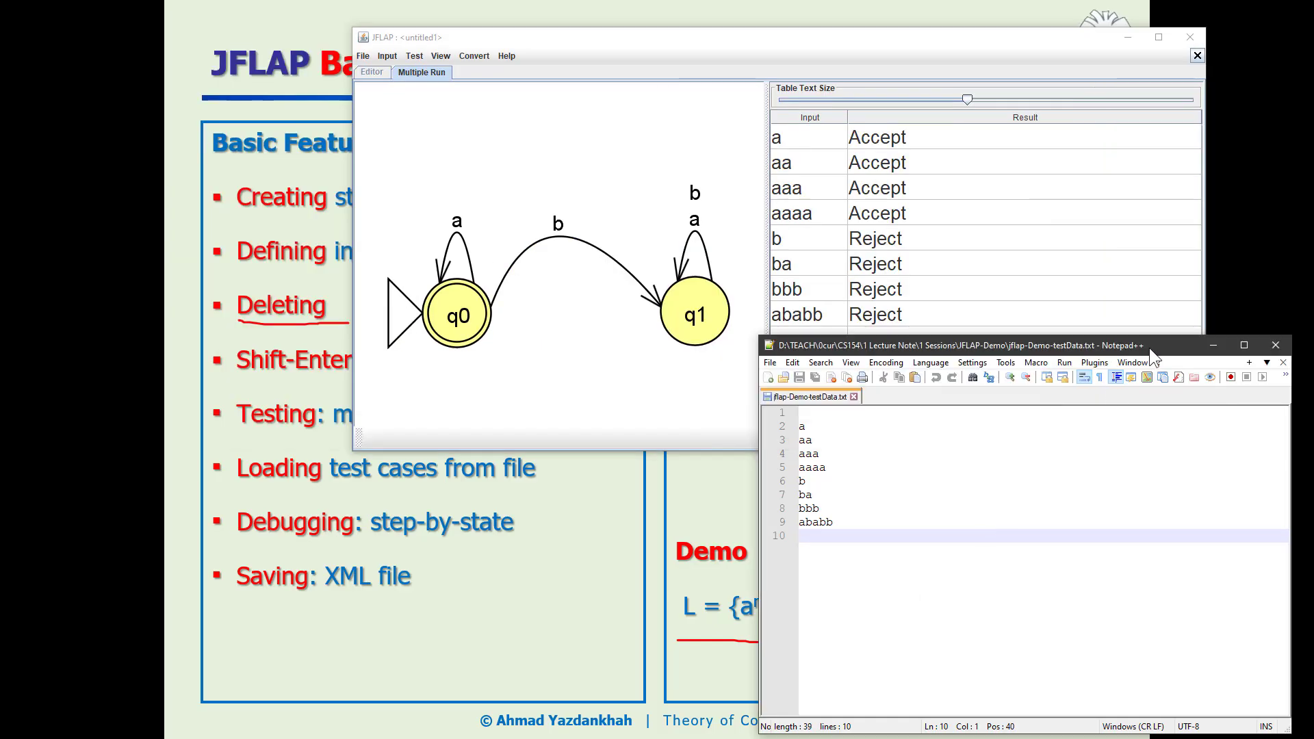
pyautogui.click(1275, 345)
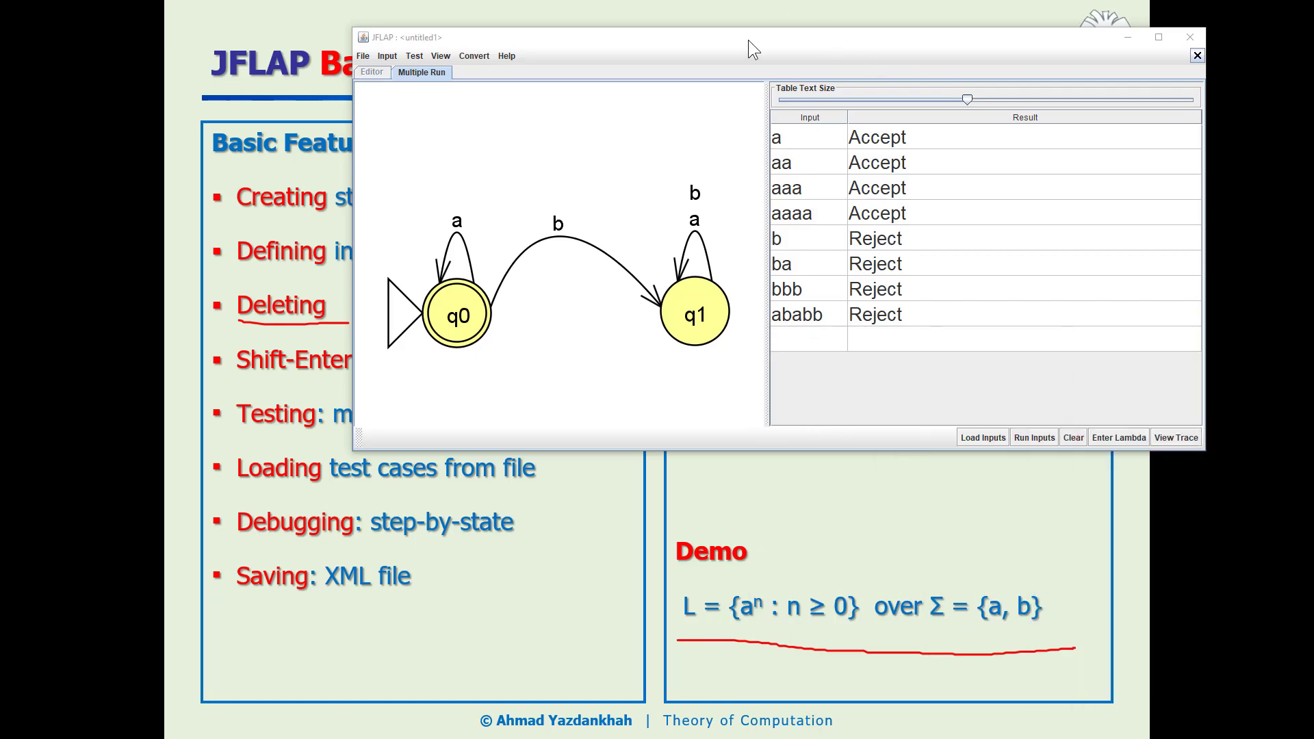
# - Close the multiple-run view to return to the automaton editor, and narrow and reposition the JFLAP window
pyautogui.moveTo(748, 40); pyautogui.dragTo(829, 100)
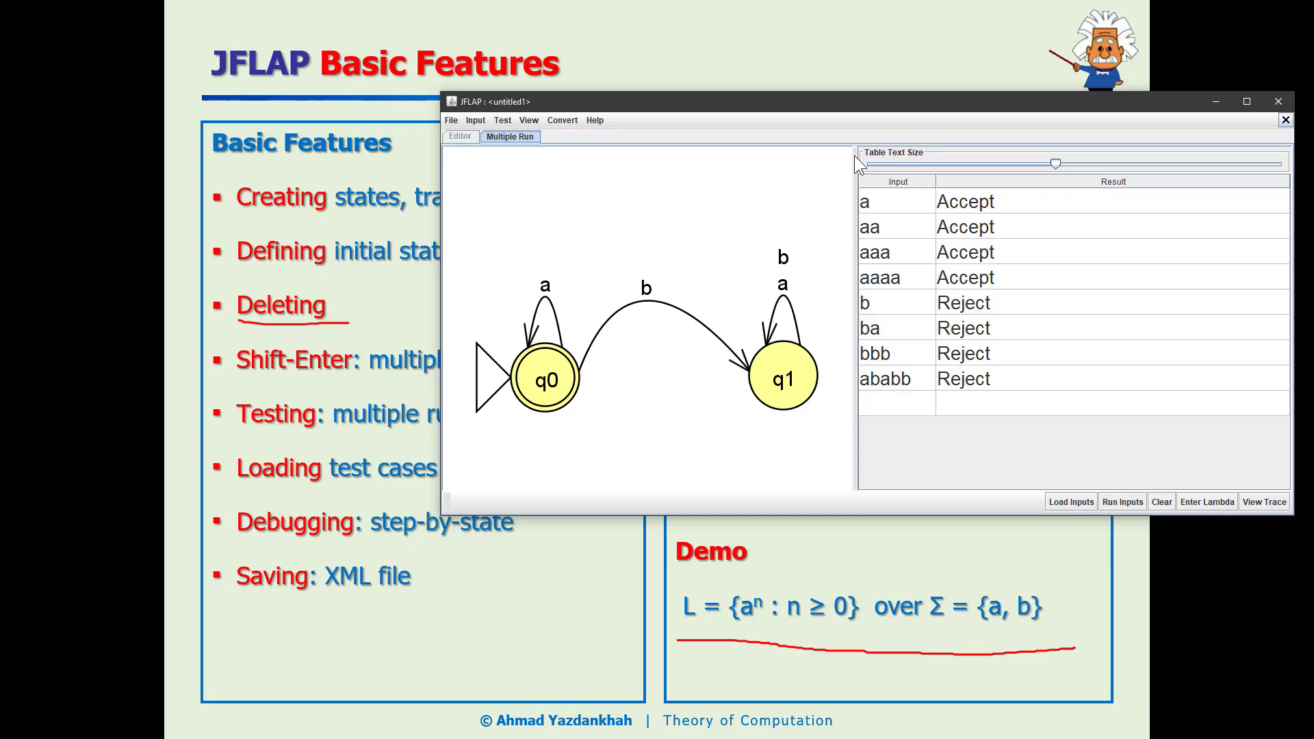
pyautogui.click(1285, 121)
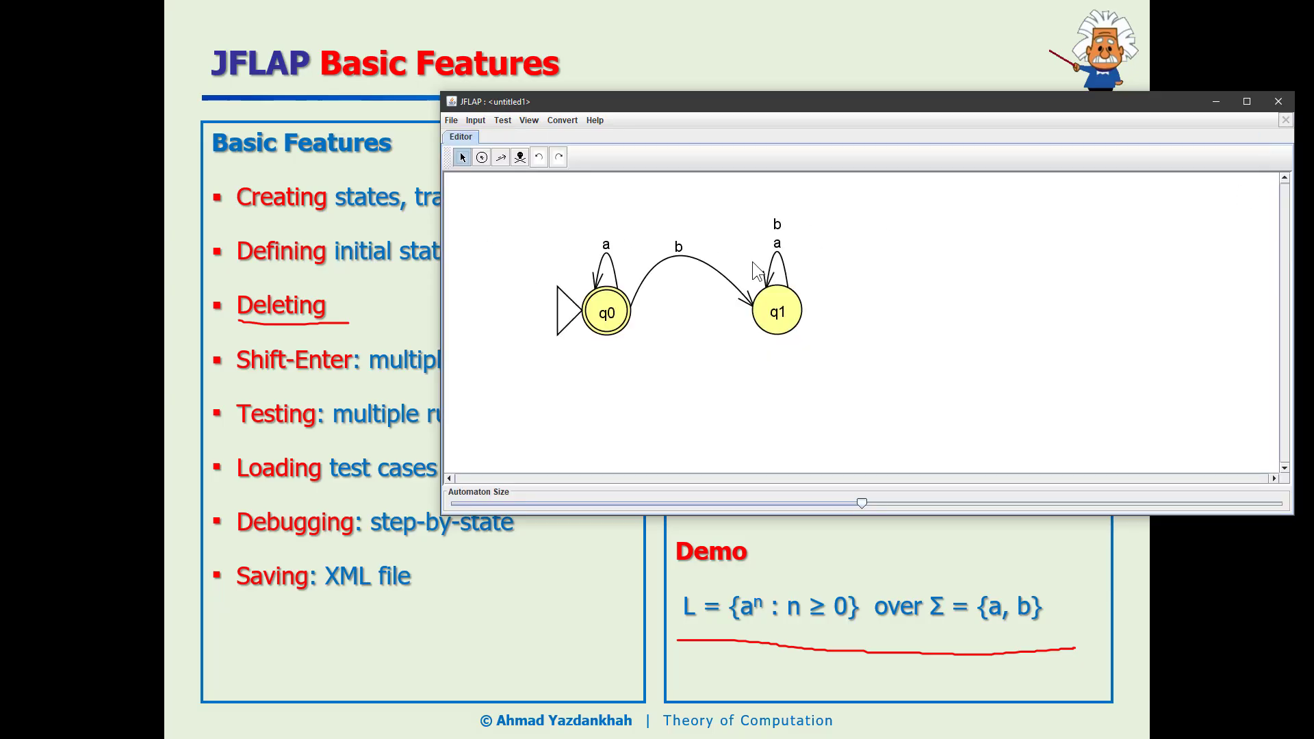
pyautogui.moveTo(780, 101); pyautogui.dragTo(800, 112)
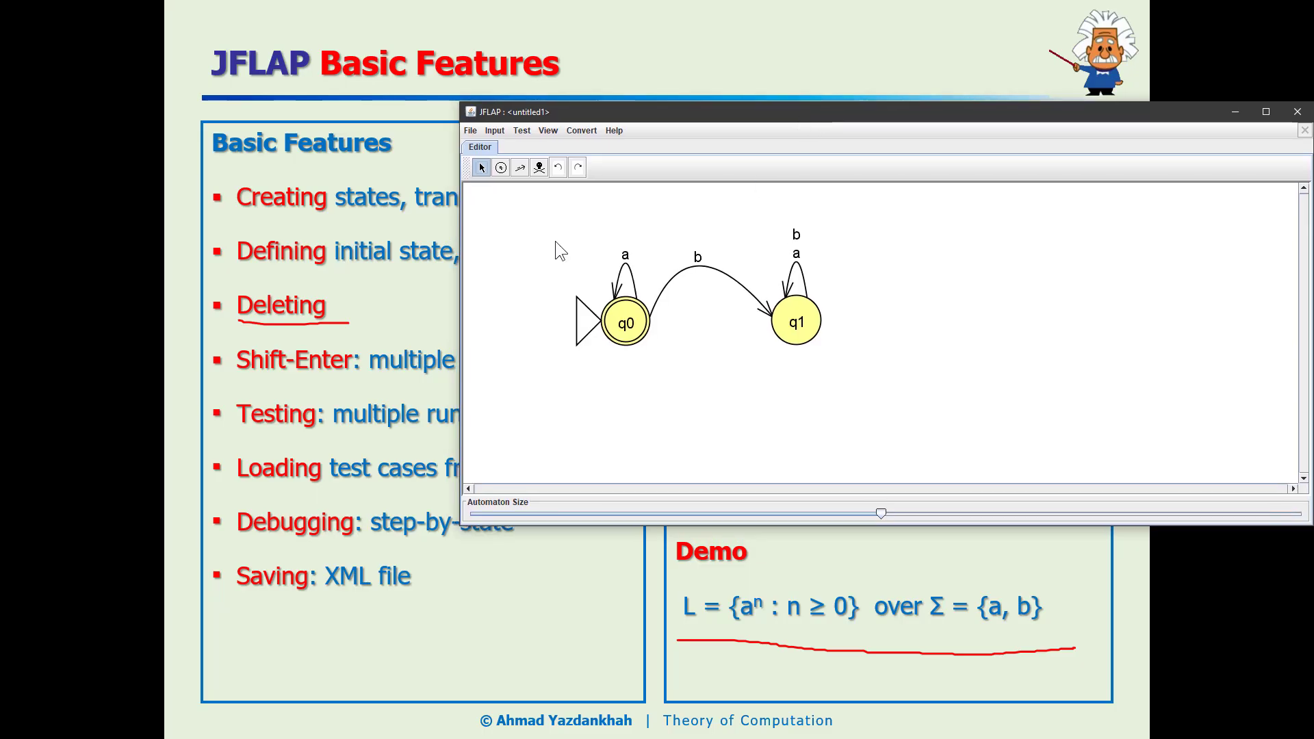
pyautogui.moveTo(461, 230); pyautogui.dragTo(576, 233)
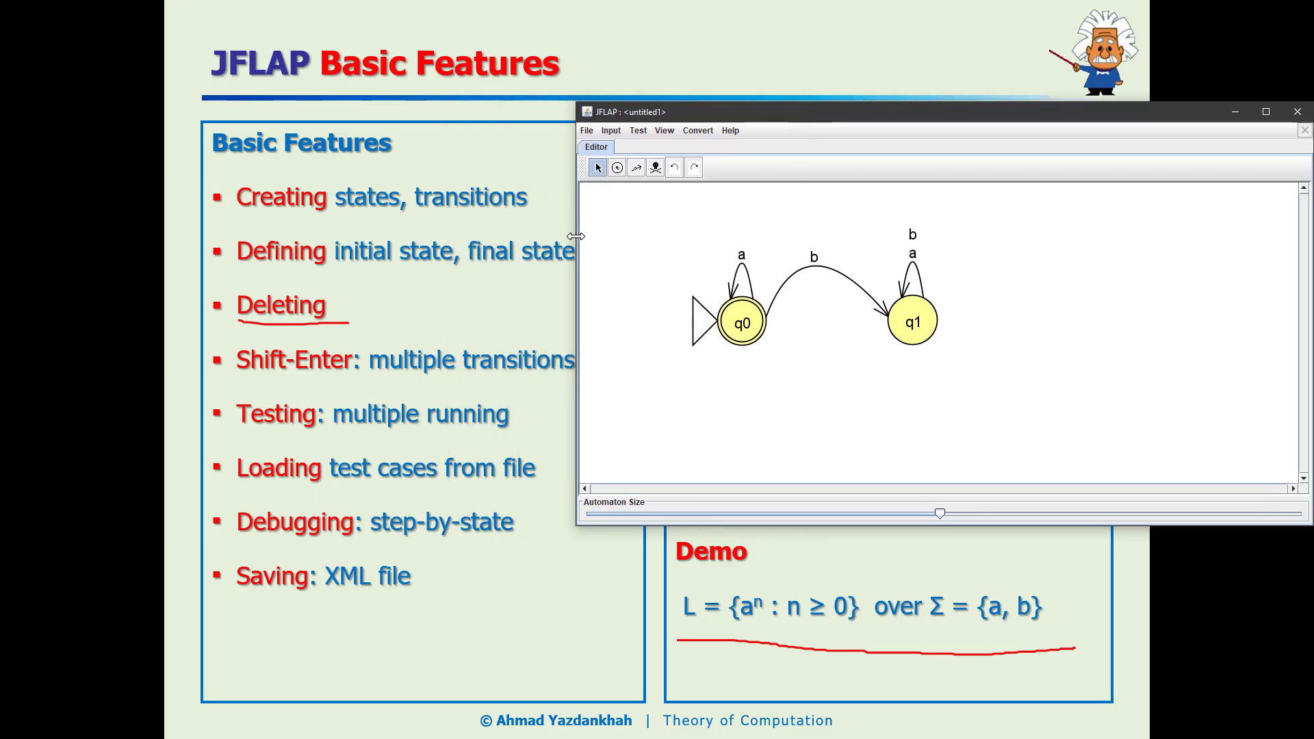
pyautogui.moveTo(827, 116); pyautogui.dragTo(765, 97)
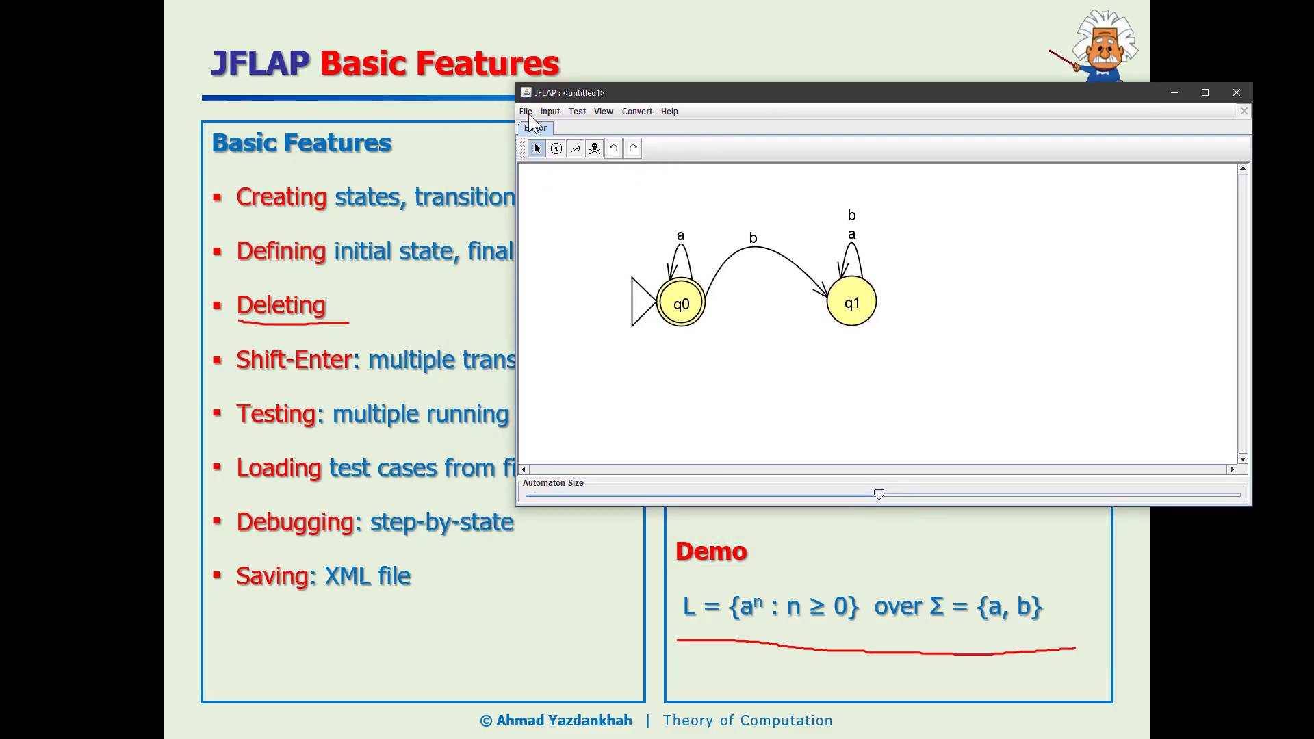
# - Save the automaton as DFA-Demo-1.jff
pyautogui.click(525, 110)
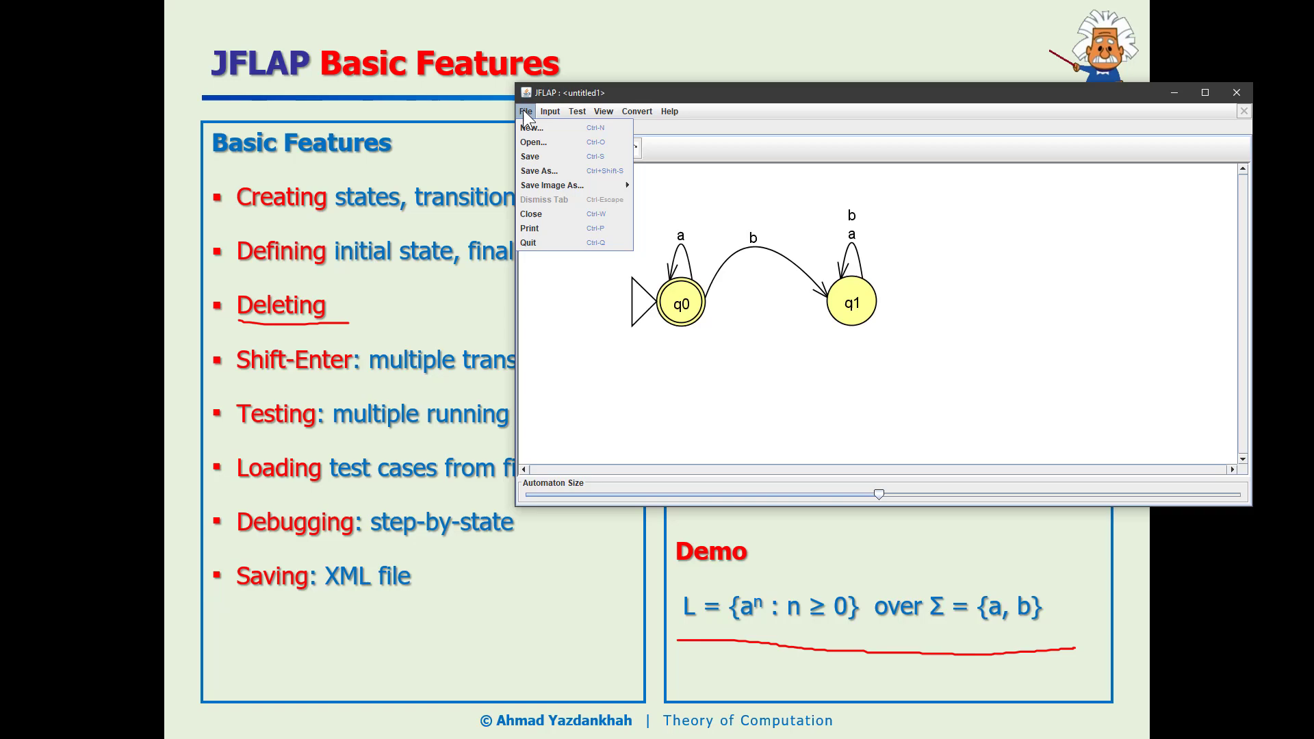
pyautogui.click(530, 158)
pyautogui.click(960, 397)
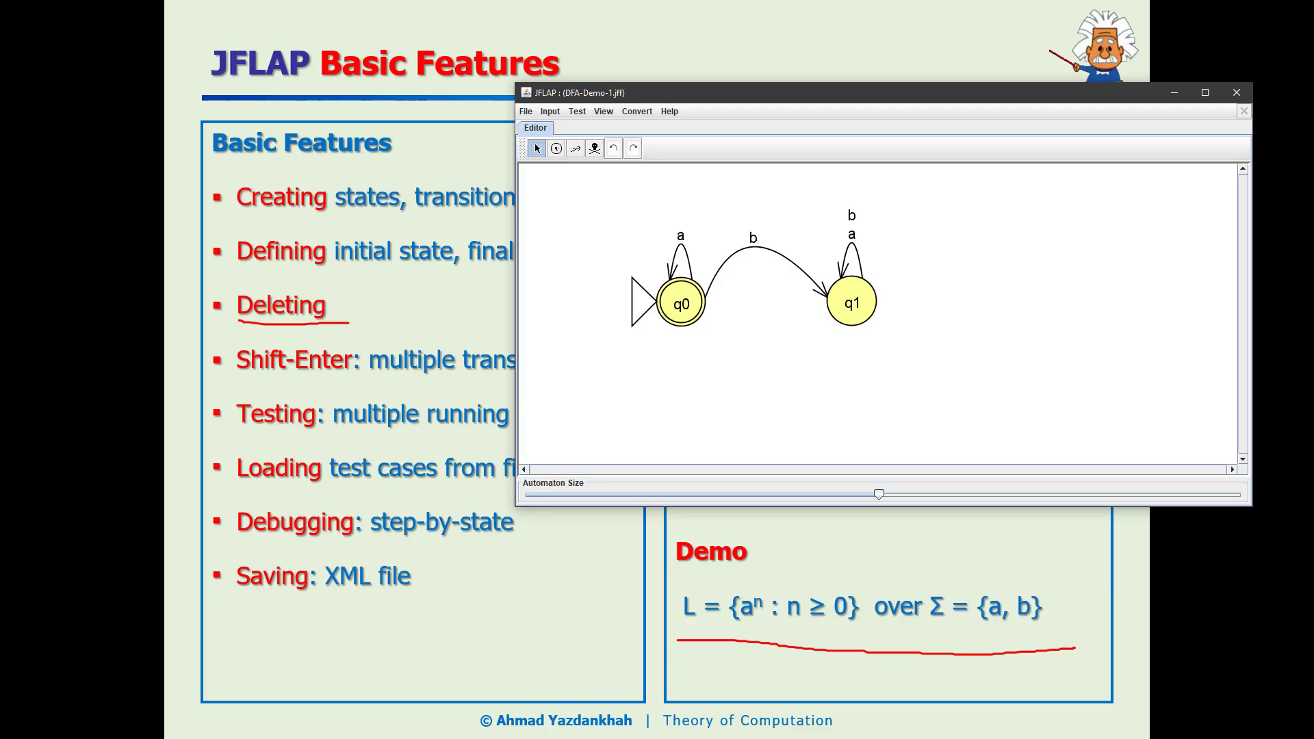
# - Switch to File Explorer's JFLAP-Demo folder and open DFA-Demo-1.jff in Notepad++
pyautogui.hotkey('alt', 'Tab')
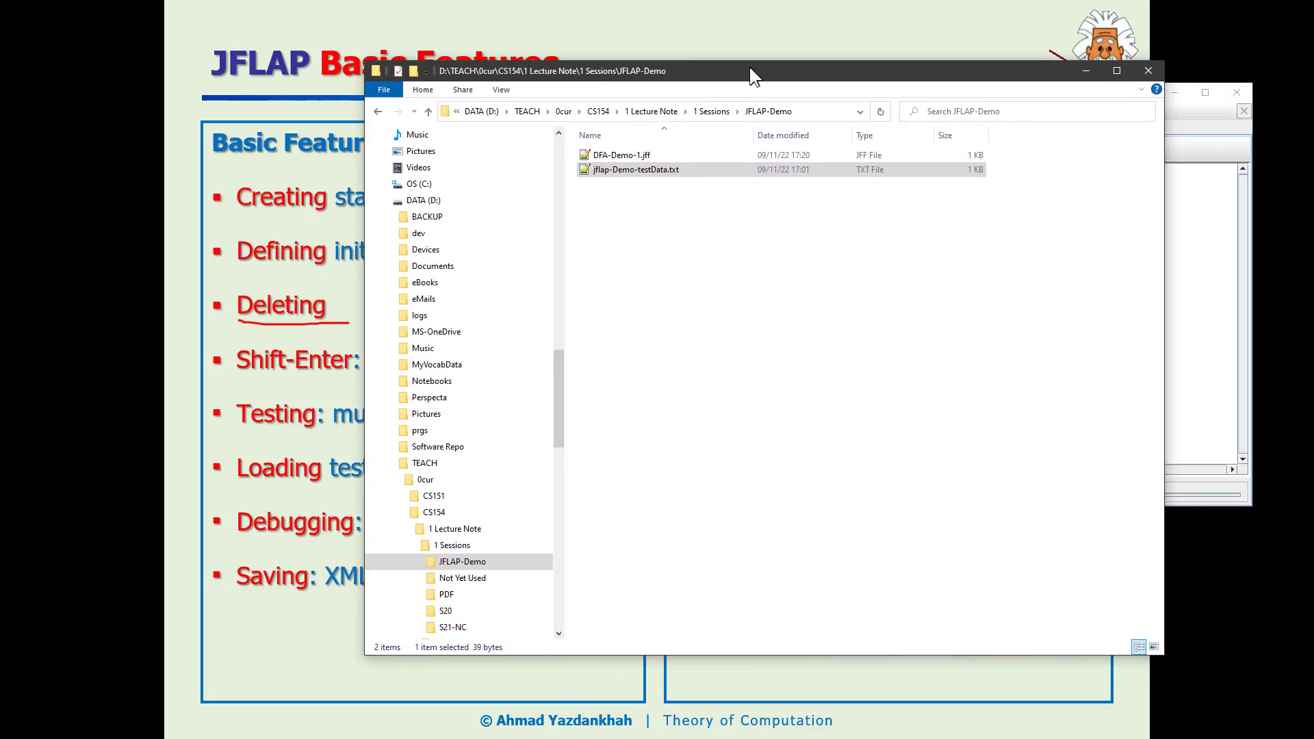
pyautogui.moveTo(749, 67); pyautogui.dragTo(771, 63)
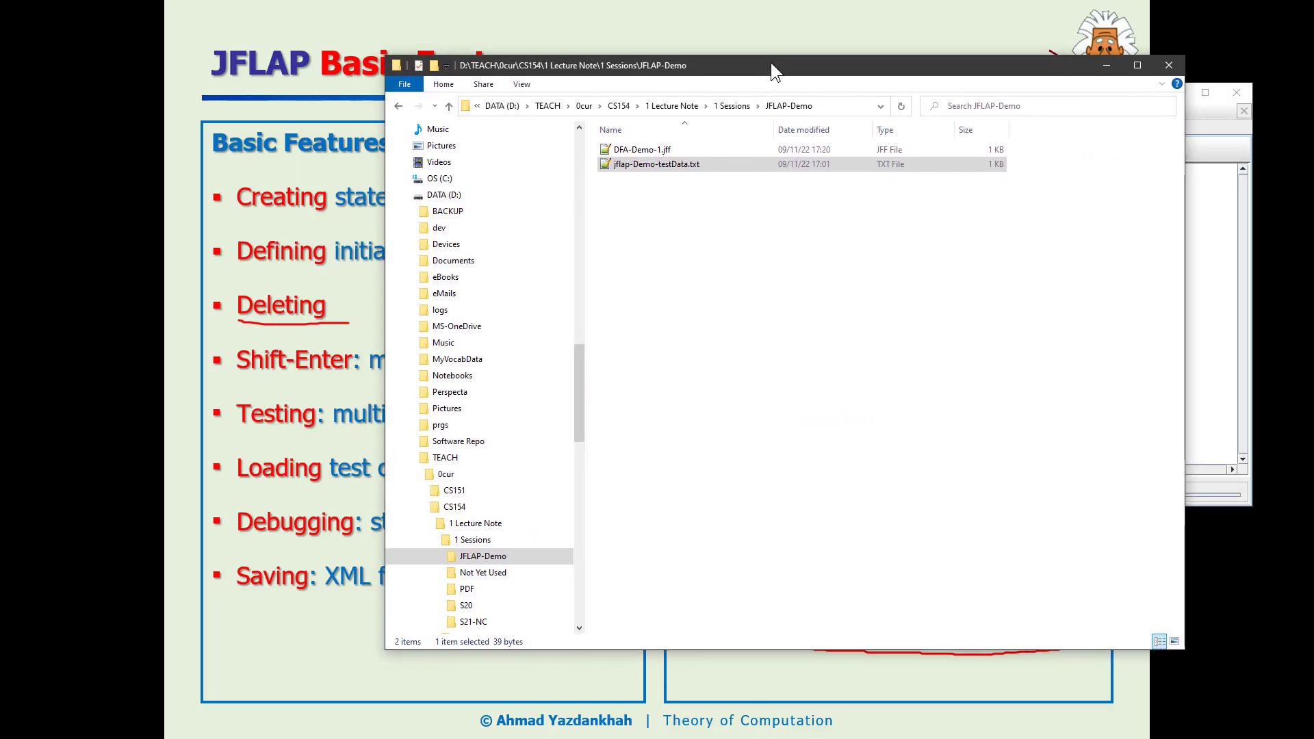
pyautogui.click(674, 155)
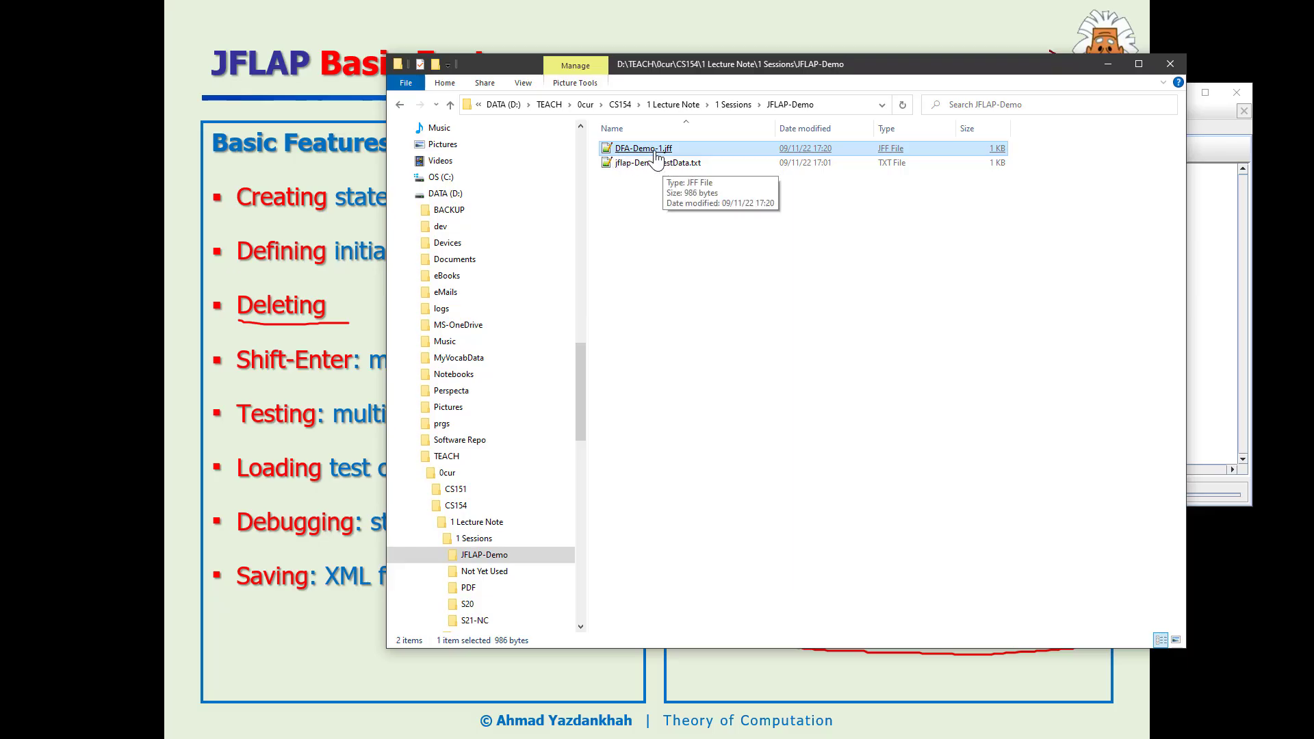
pyautogui.doubleClick(637, 152)
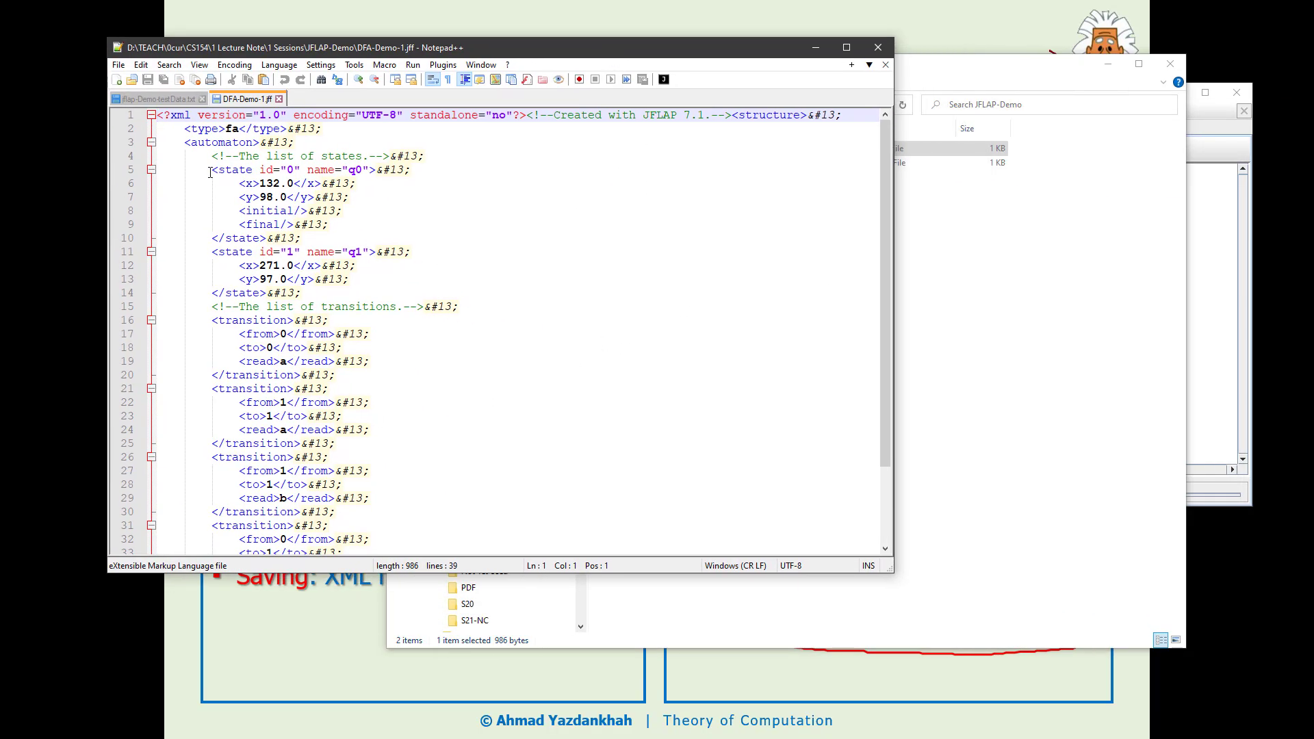
# - Examine the XML declaration, states and transitions in DFA-Demo-1.jff, and close Notepad++ and File Explorer
pyautogui.moveTo(171, 115); pyautogui.dragTo(193, 118)
pyautogui.scroll(-3, 281, 247)
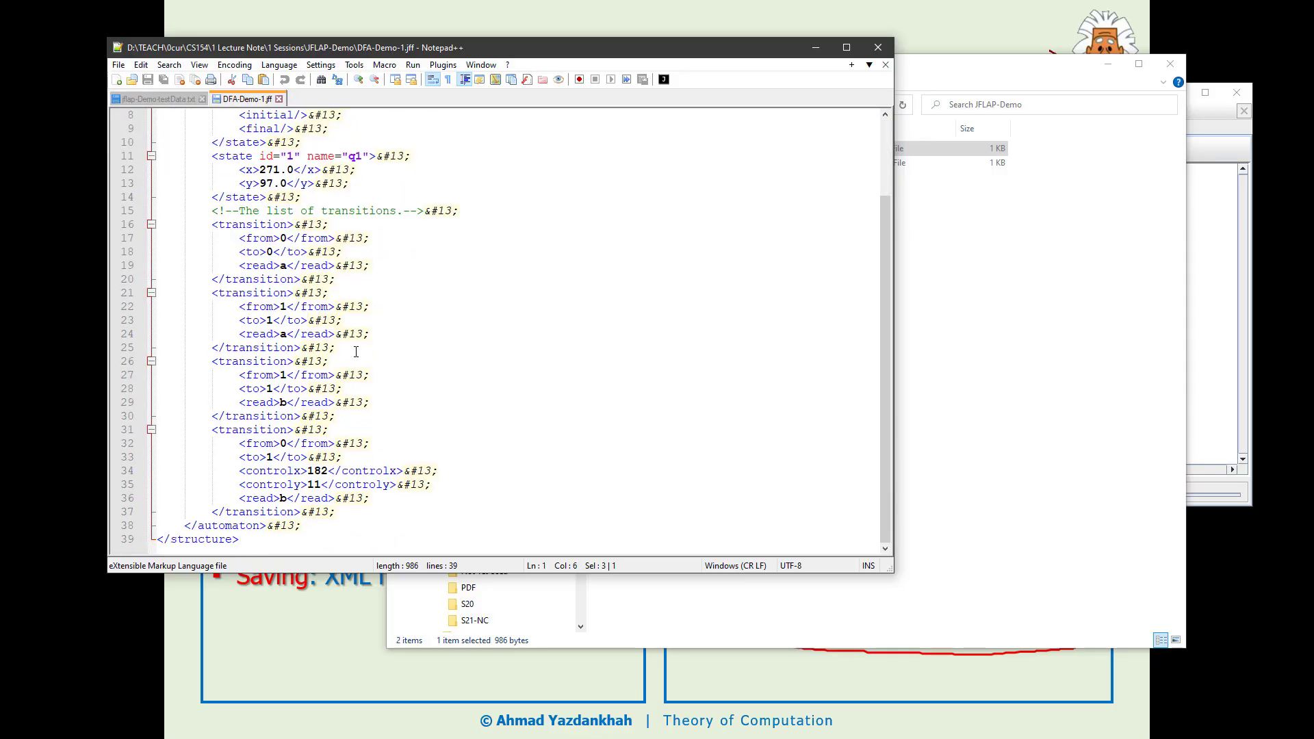
pyautogui.scroll(3, 356, 347)
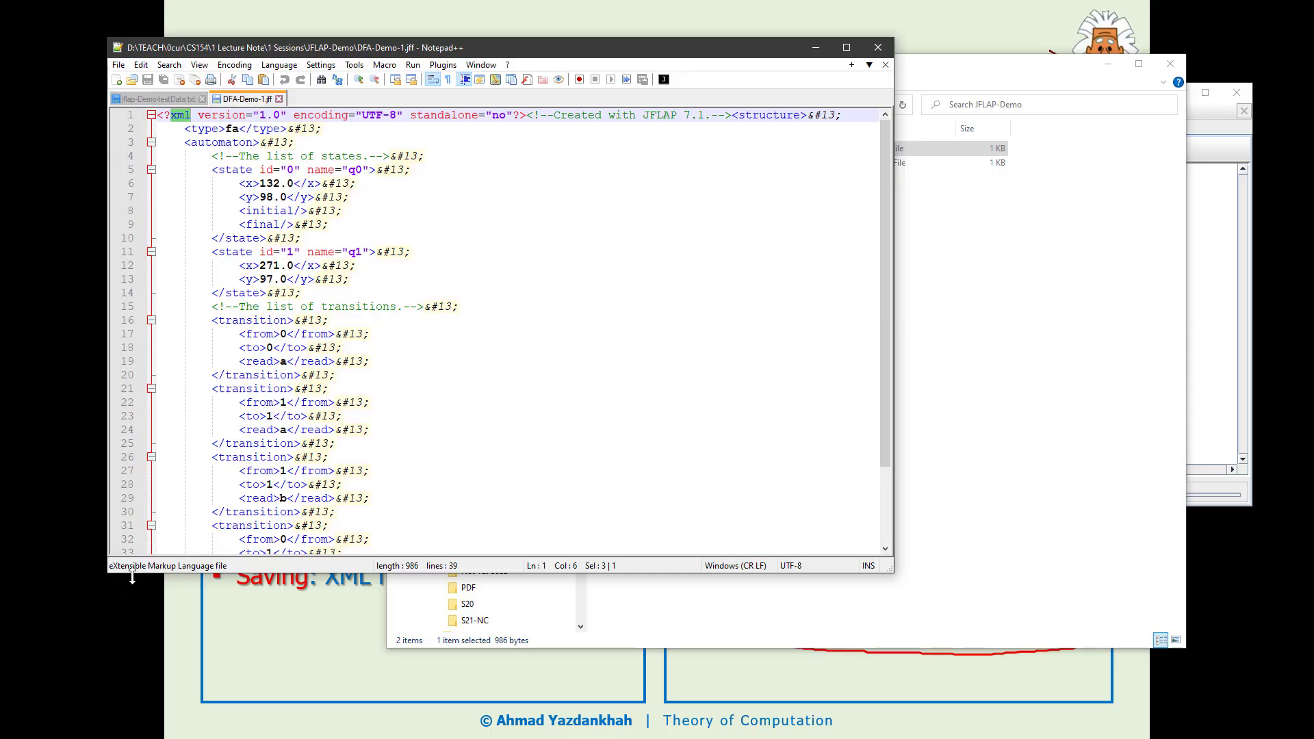
pyautogui.moveTo(130, 574); pyautogui.dragTo(130, 625)
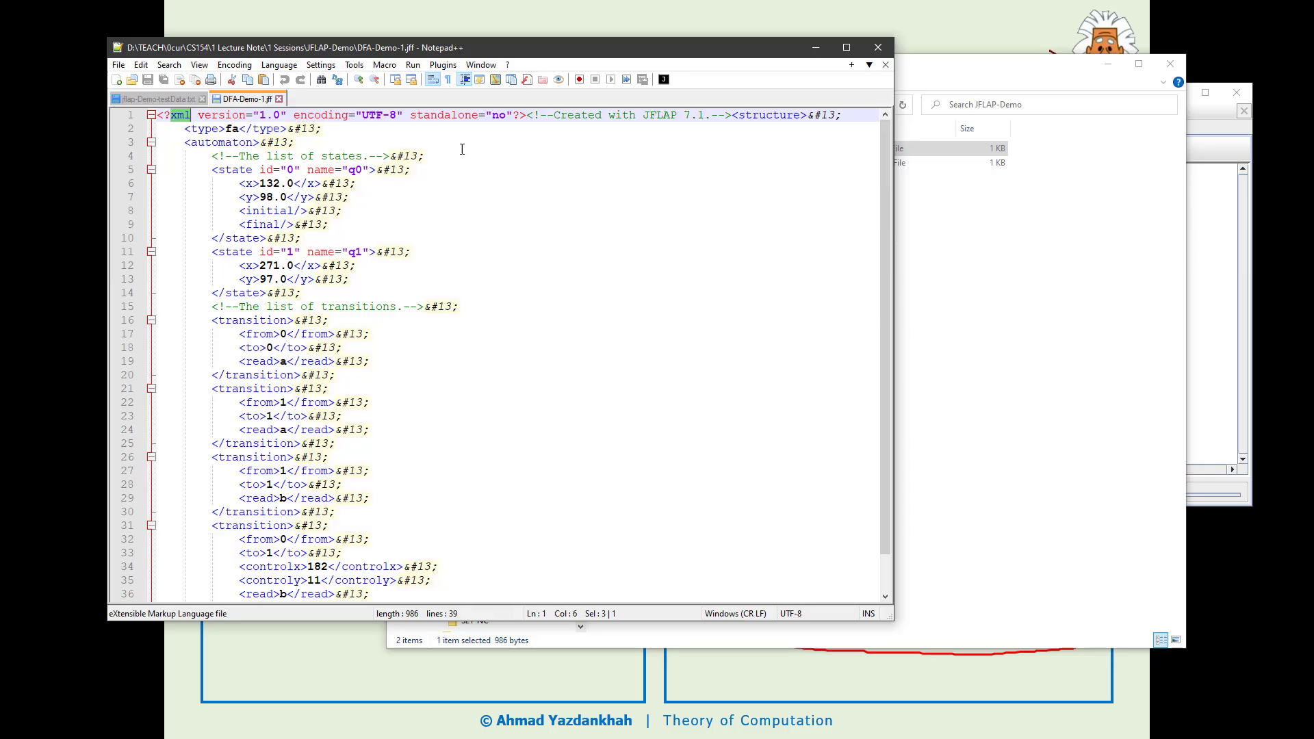
pyautogui.hotkey('alt', 'F4')
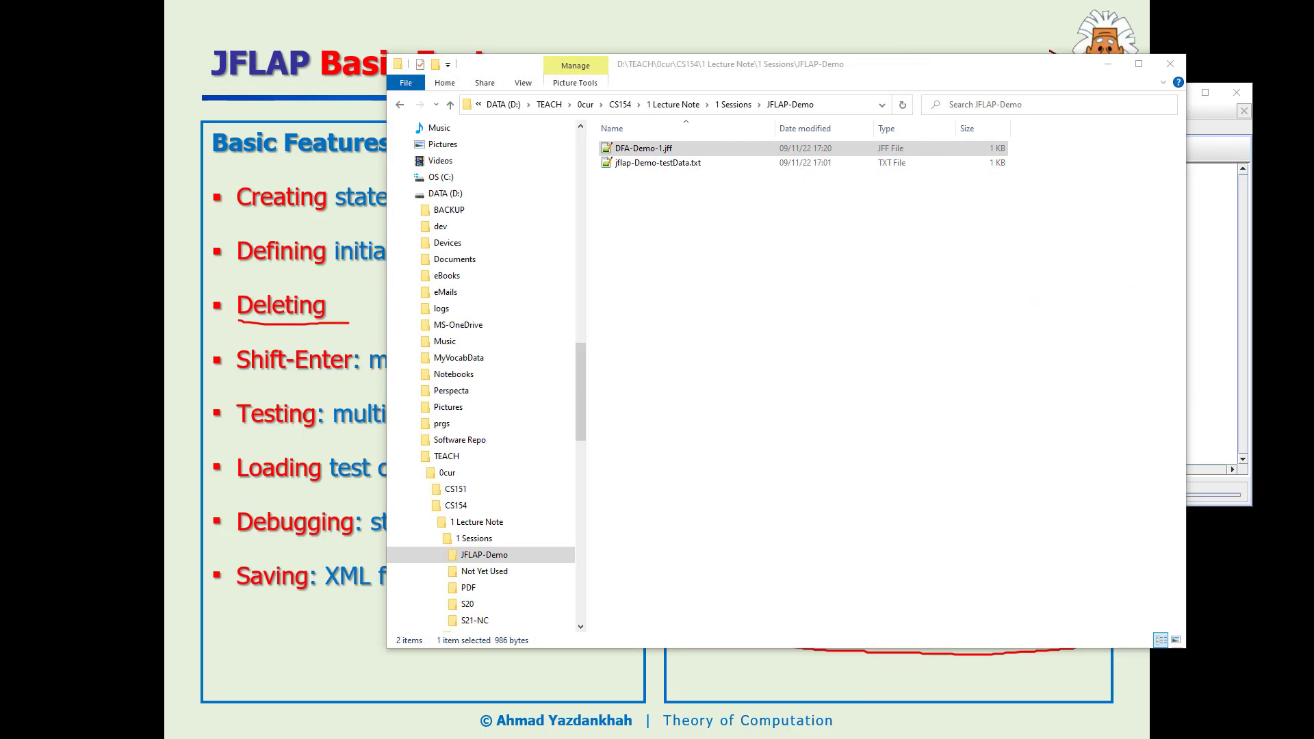
pyautogui.hotkey('alt', 'F4')
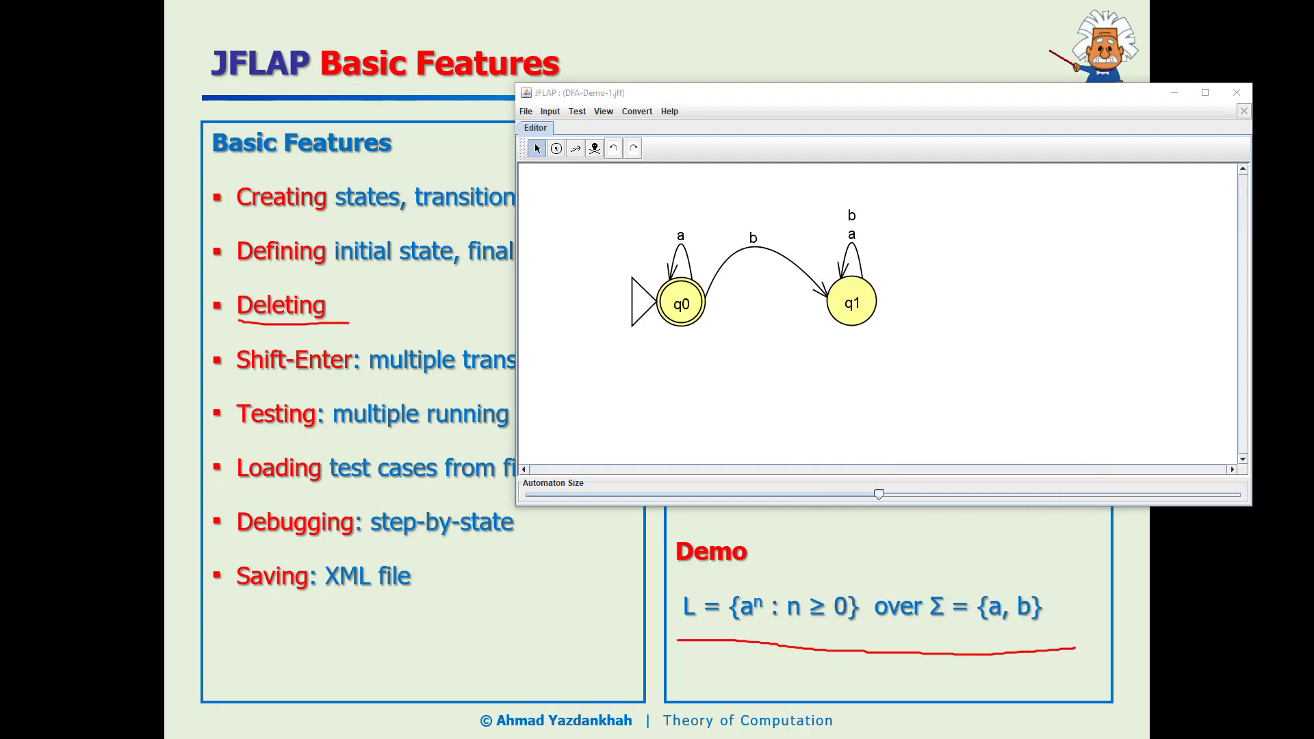
# - Reposition the JFLAP window and start a step-by-state simulation of the DFA on the input aab
pyautogui.moveTo(701, 91); pyautogui.dragTo(748, 119)
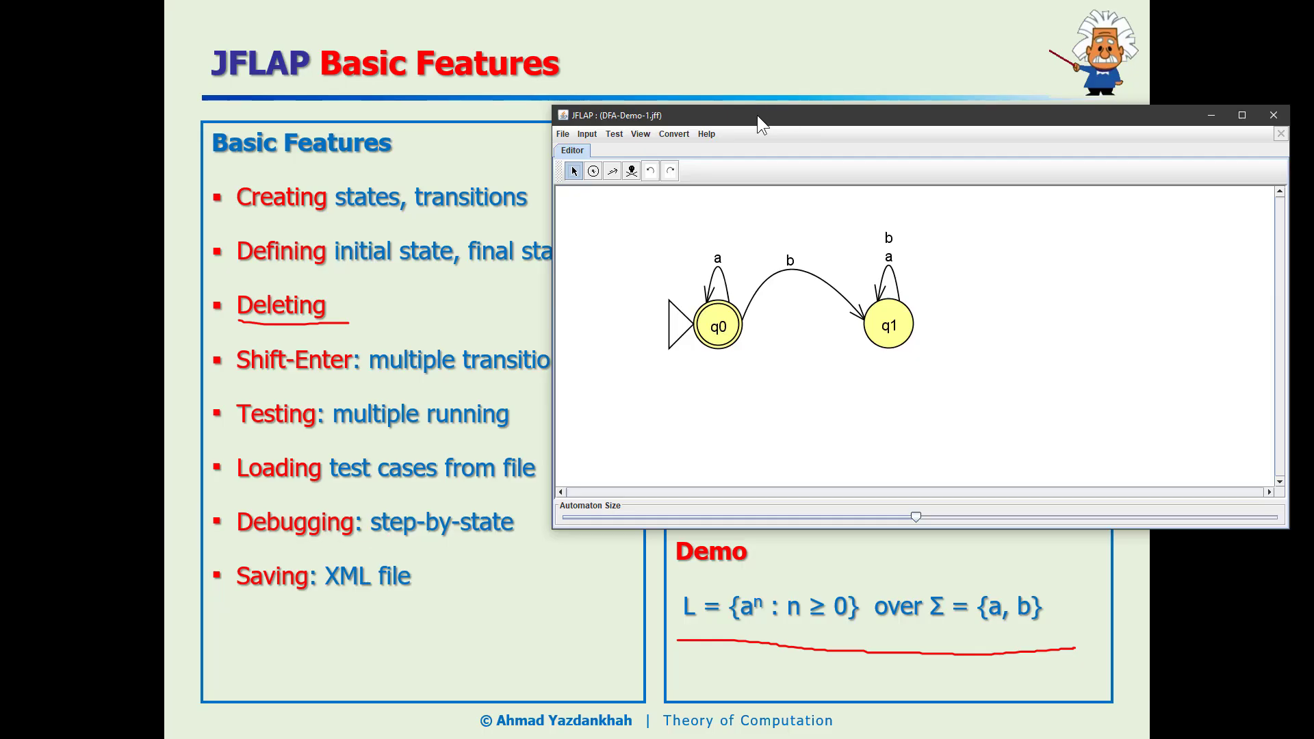
pyautogui.moveTo(757, 115); pyautogui.dragTo(681, 120)
pyautogui.click(514, 137)
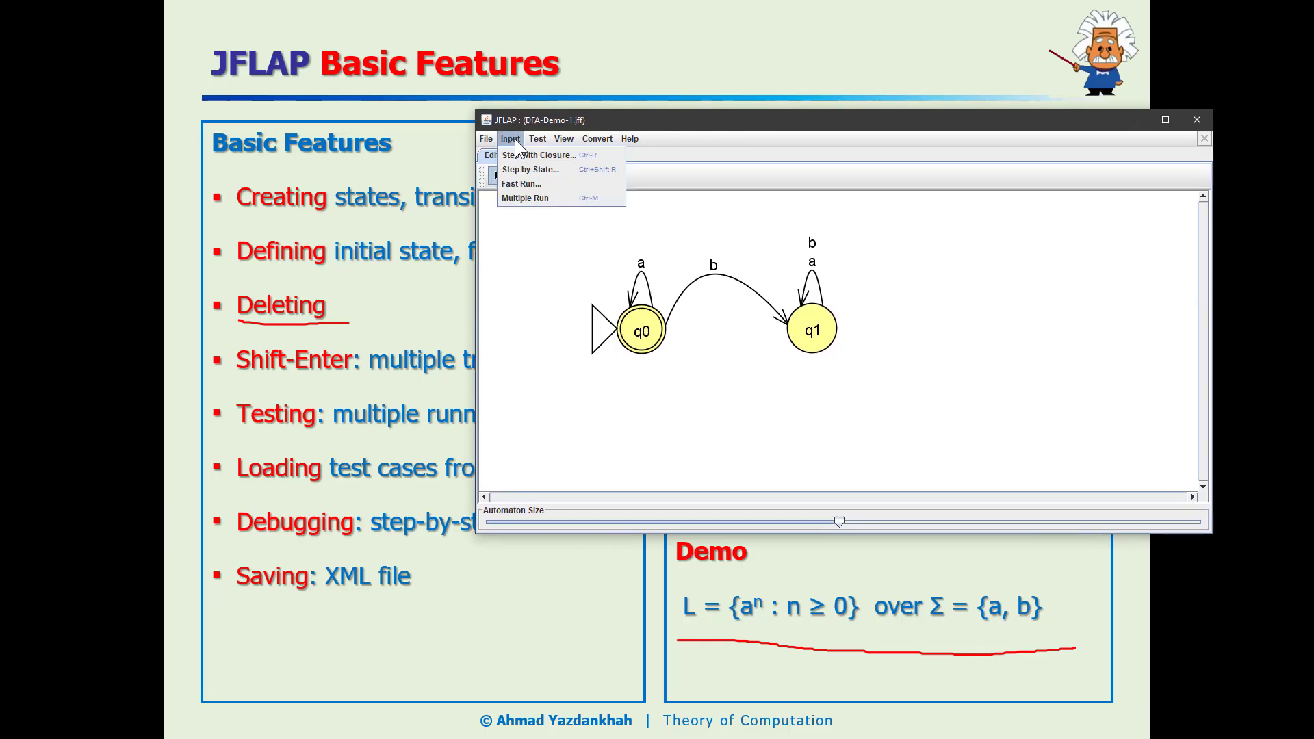
pyautogui.click(539, 169)
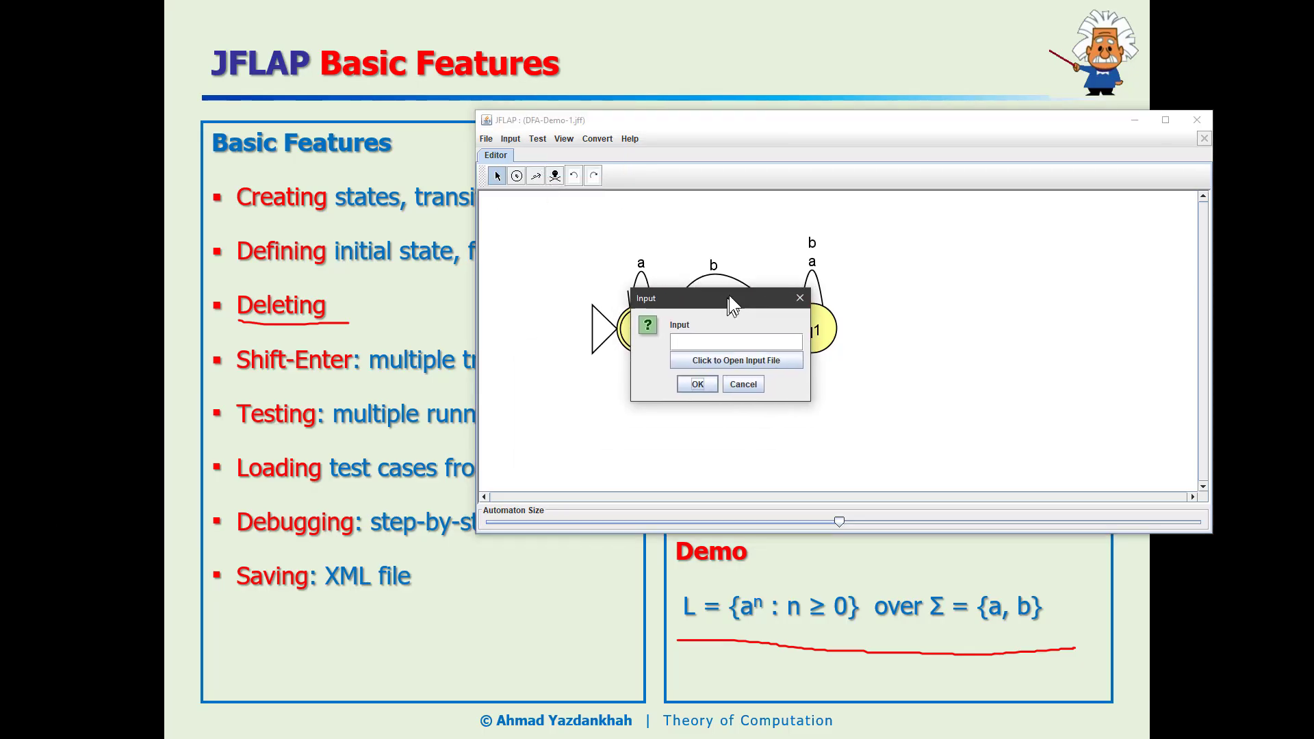
pyautogui.moveTo(729, 294); pyautogui.dragTo(1013, 288)
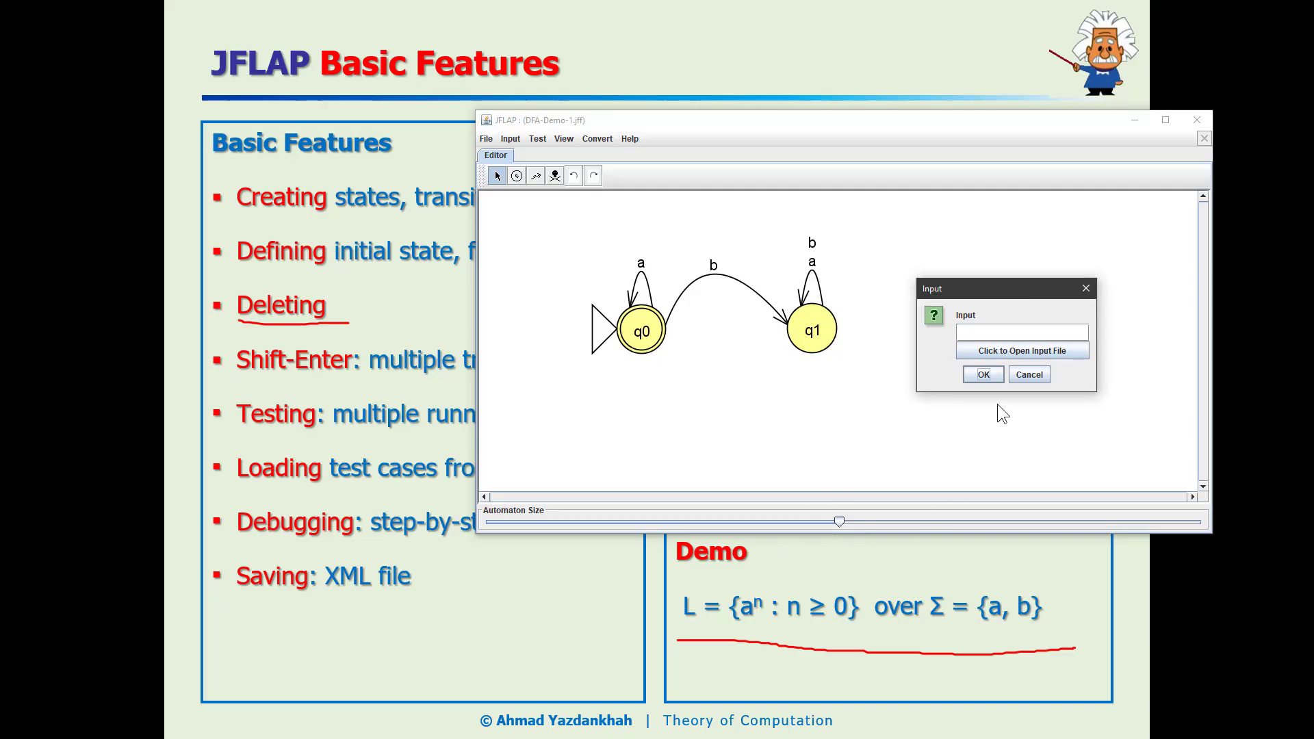
pyautogui.click(967, 331)
pyautogui.write('aab')
pyautogui.click(984, 375)
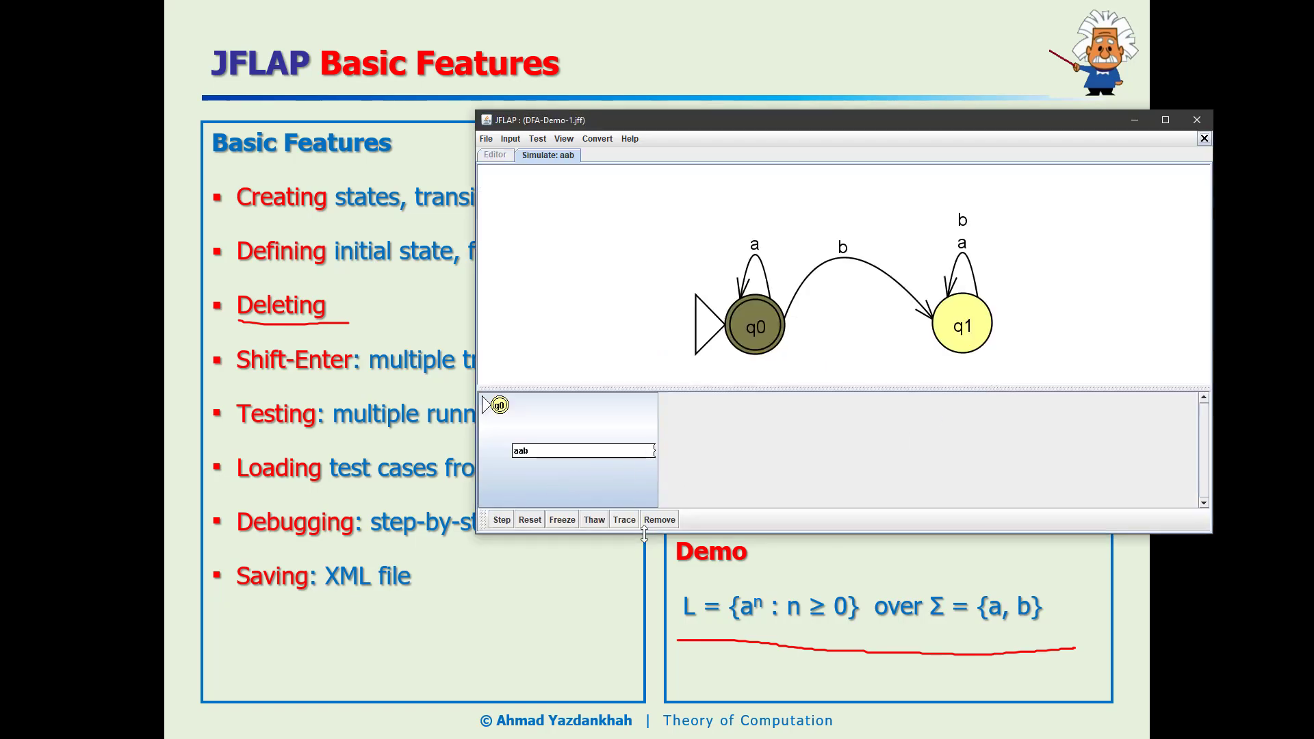
# - Enlarge the simulation window, step through all of aab to its final result, and close the simulation
pyautogui.moveTo(731, 640); pyautogui.dragTo(732, 646)
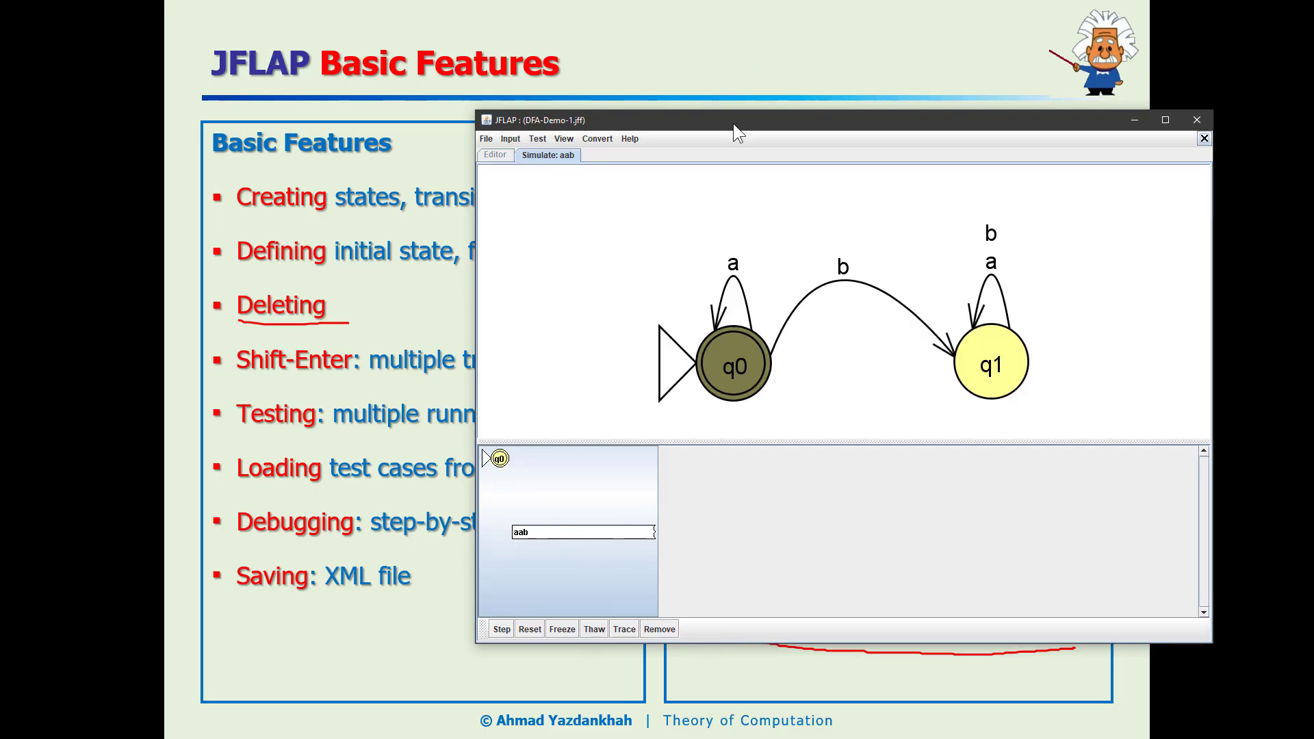
pyautogui.moveTo(733, 124); pyautogui.dragTo(699, 25)
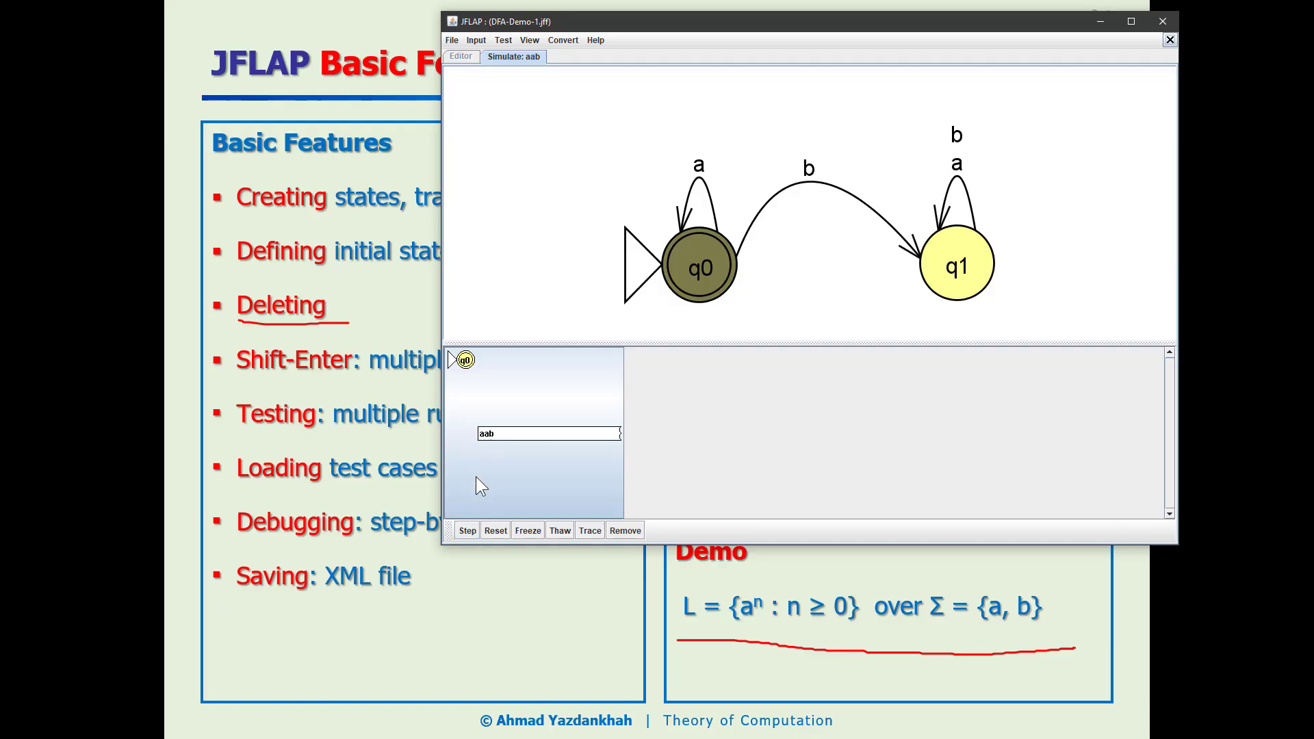
pyautogui.click(467, 531)
pyautogui.click(468, 533)
pyautogui.moveTo(824, 342); pyautogui.dragTo(823, 277)
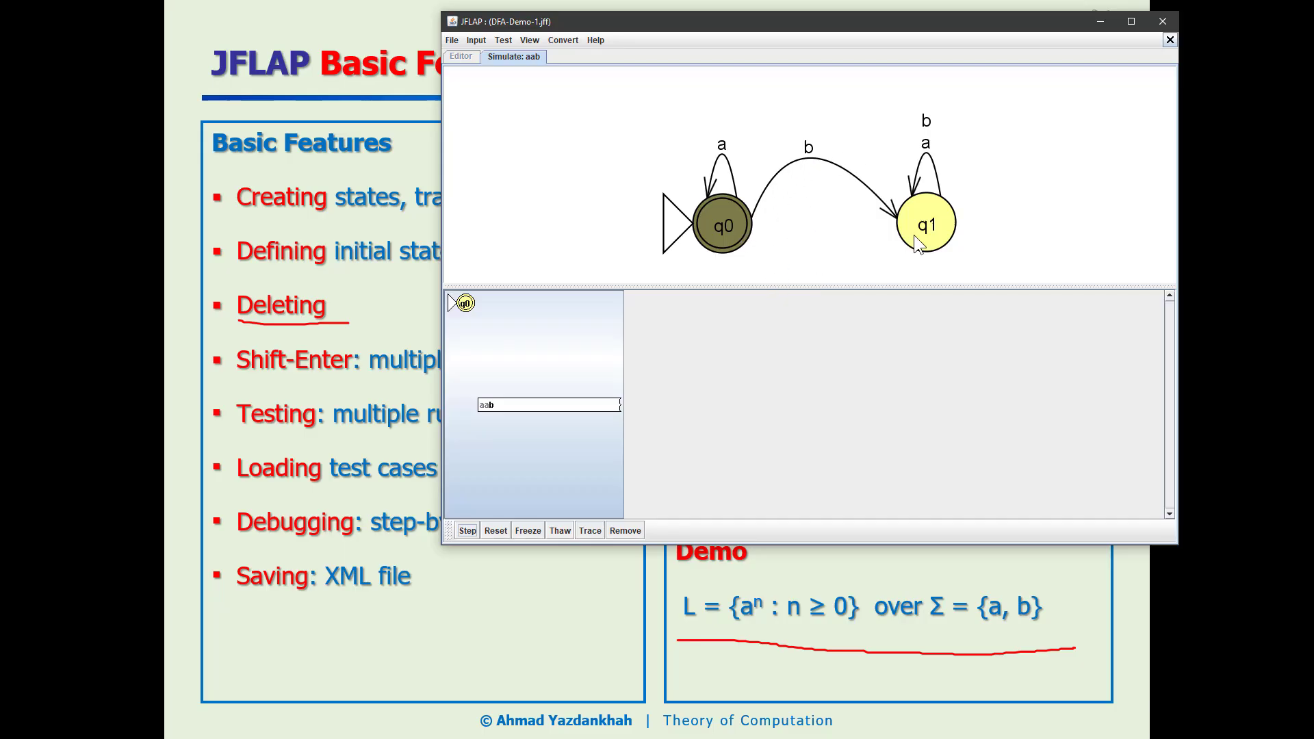
pyautogui.moveTo(880, 20); pyautogui.dragTo(787, 58)
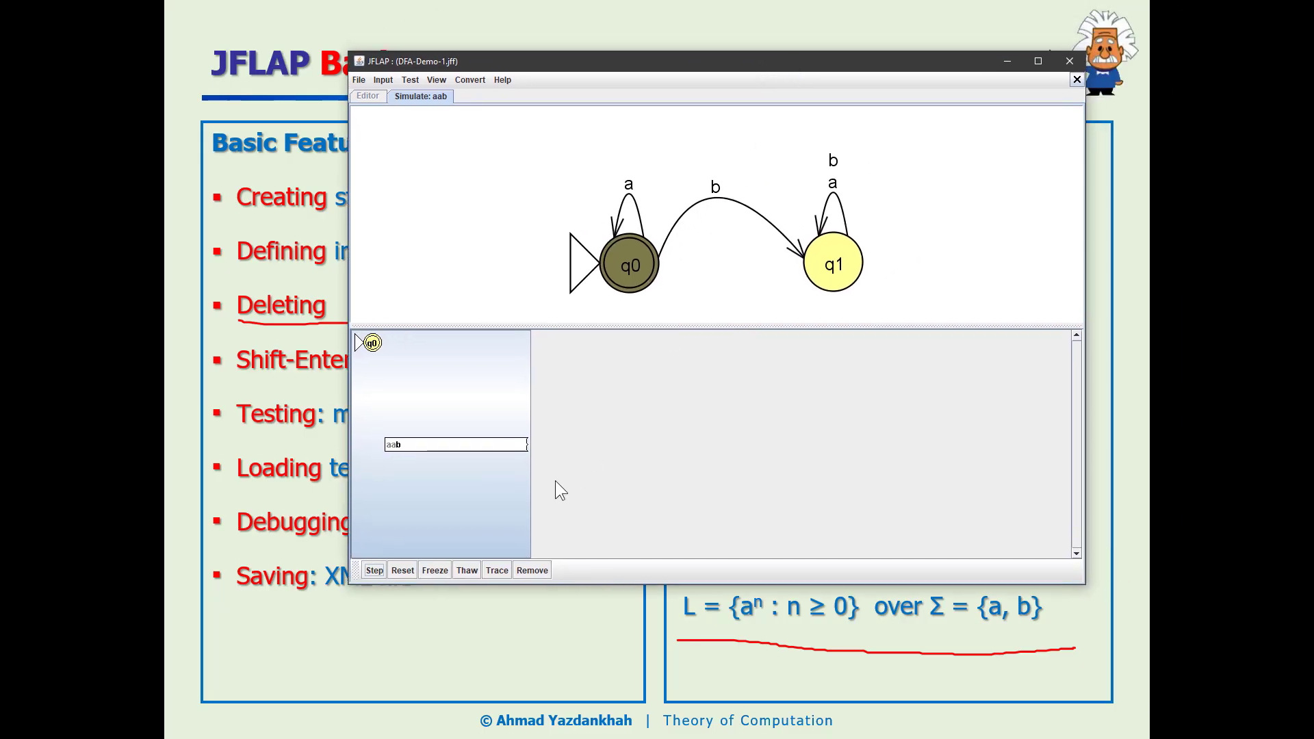
pyautogui.click(375, 571)
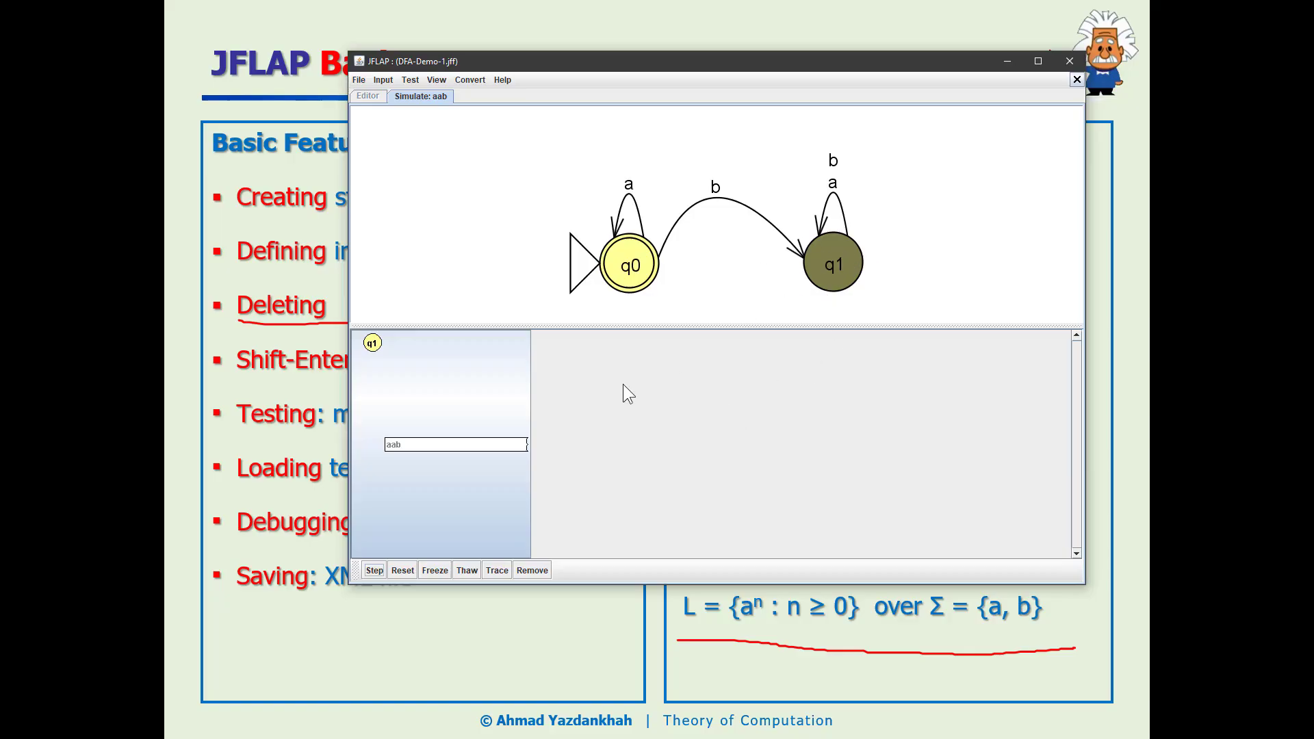
pyautogui.click(374, 572)
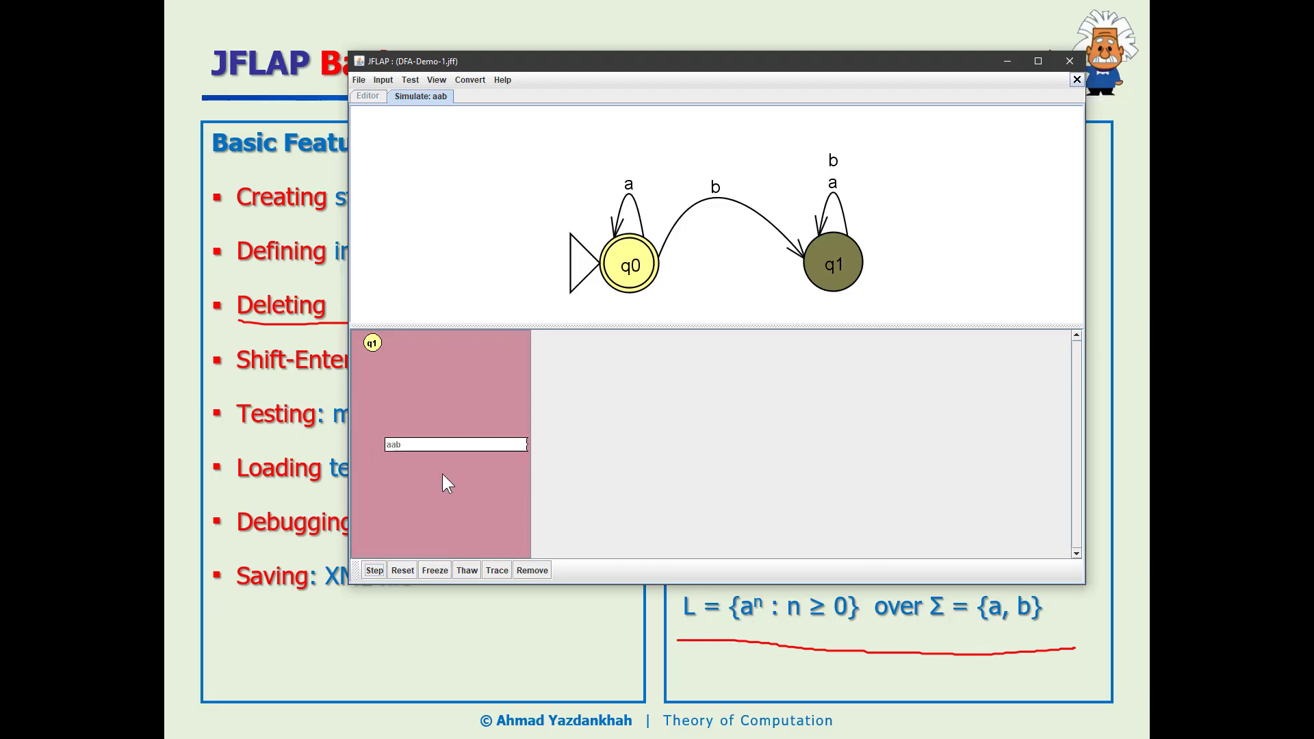
pyautogui.click(1077, 79)
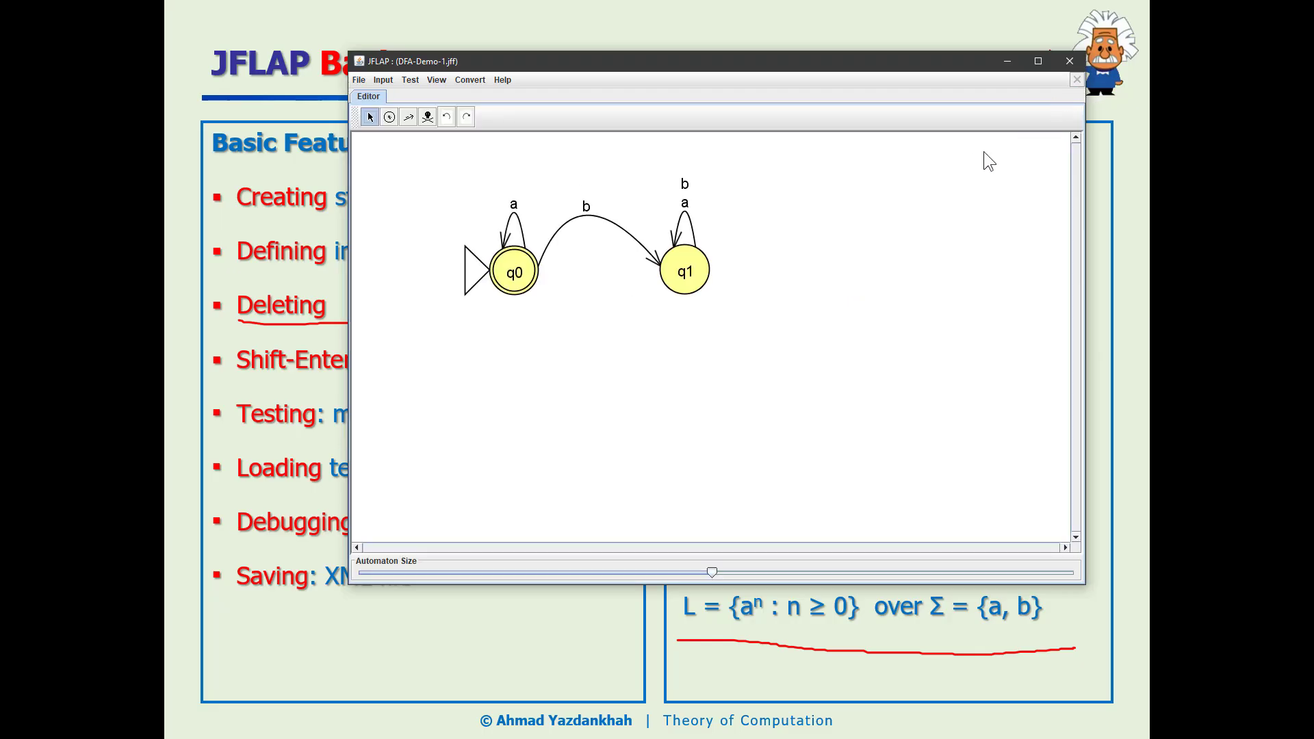
# - Start a step-by-state simulation on the input aa and step through it to the final result
pyautogui.click(384, 79)
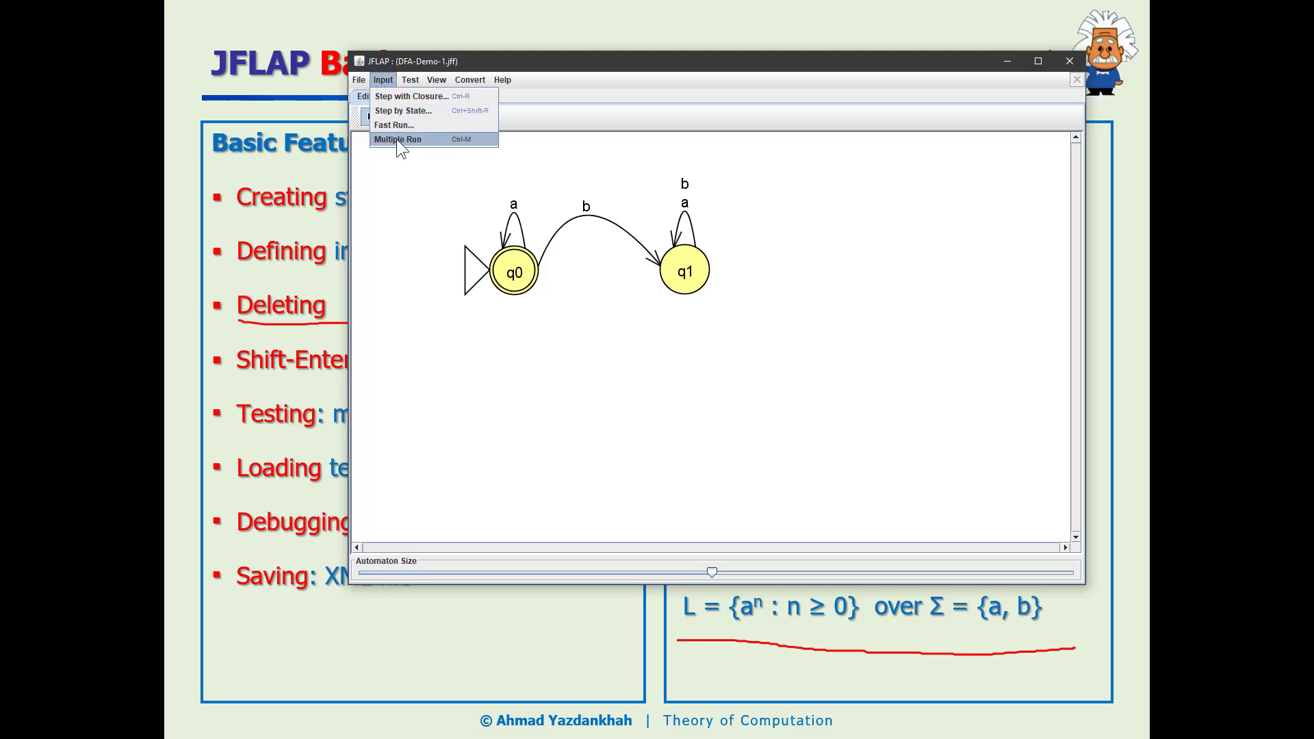
pyautogui.click(397, 112)
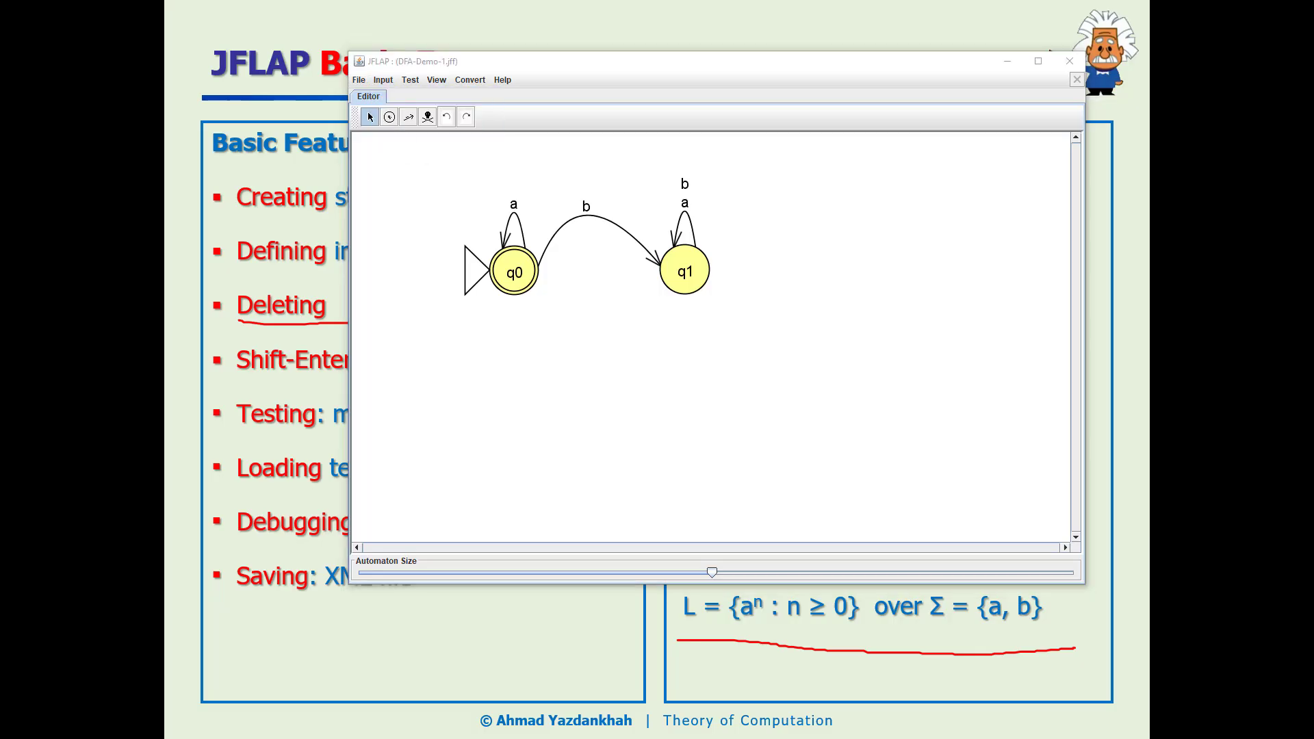
pyautogui.moveTo(510, 552); pyautogui.dragTo(750, 380)
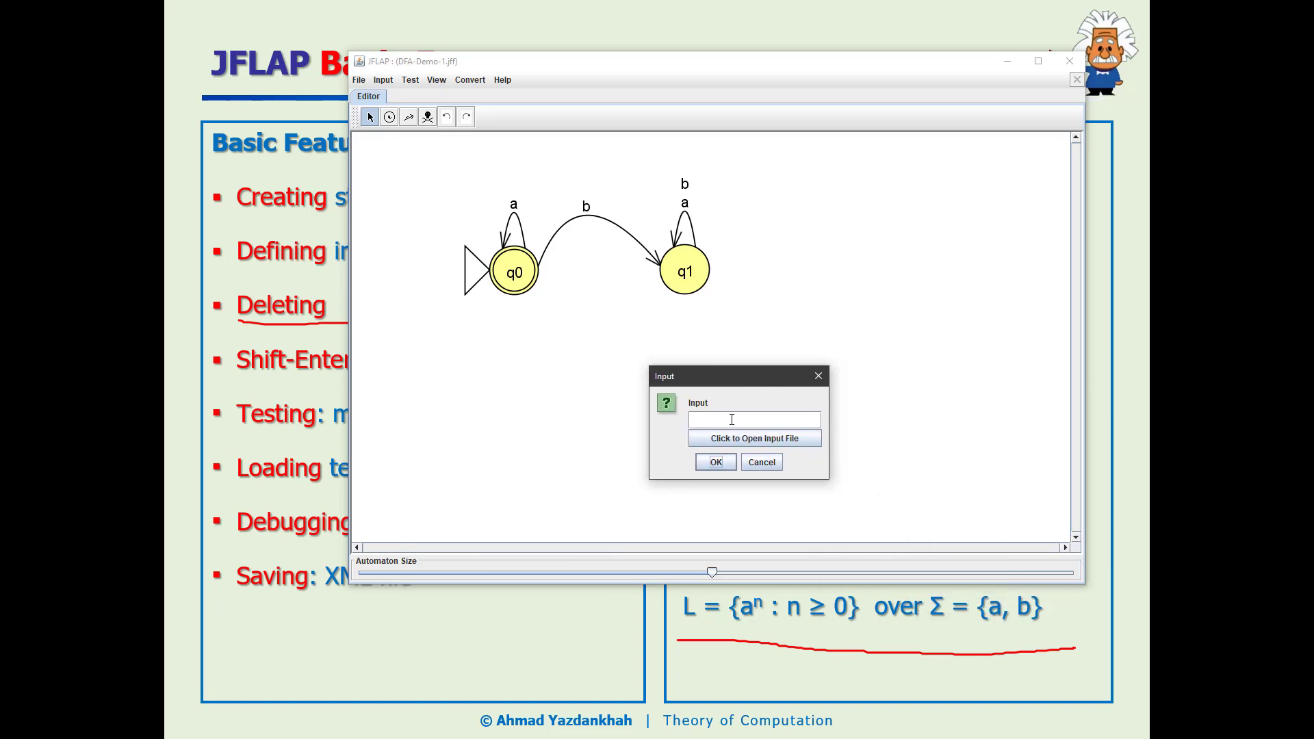
pyautogui.click(705, 416)
pyautogui.write('aa')
pyautogui.click(712, 460)
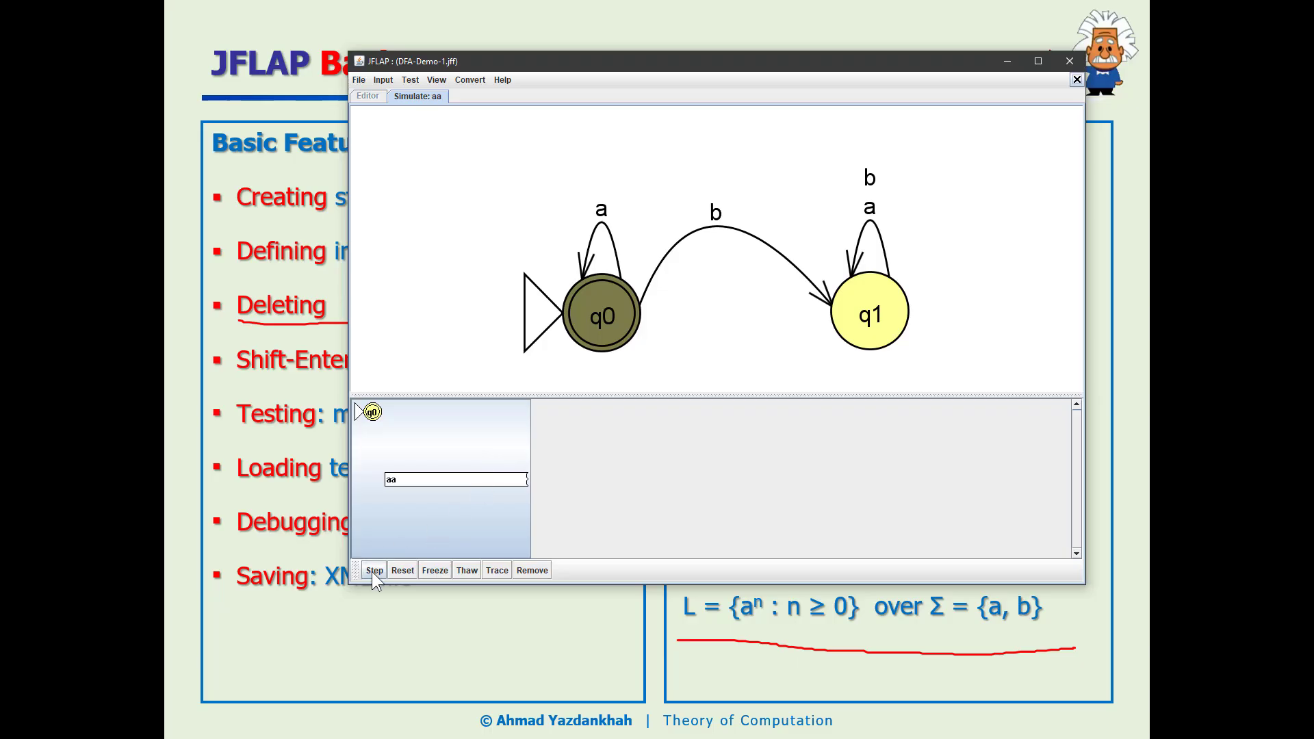
pyautogui.click(375, 571)
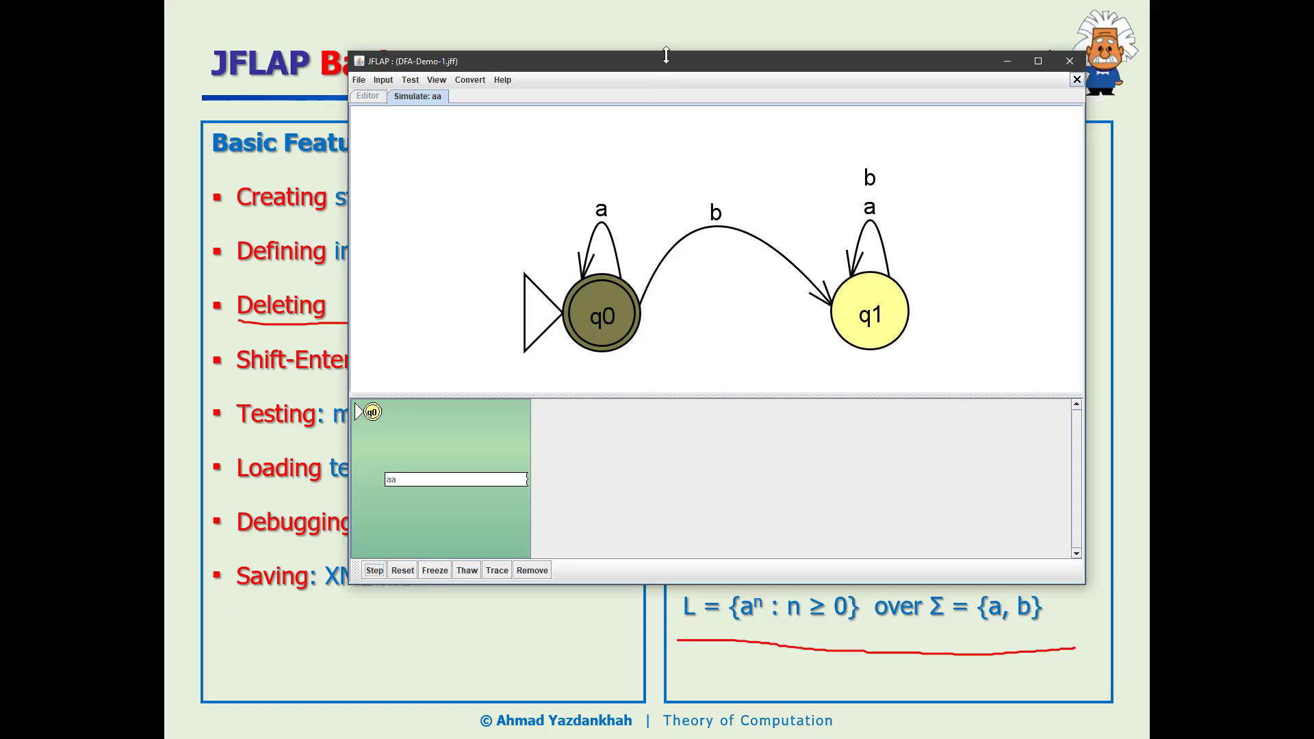
# - Close the aa simulation and move the JFLAP window to uncover the slide's list about selecting objects and changing state names
pyautogui.moveTo(666, 52); pyautogui.dragTo(802, 338)
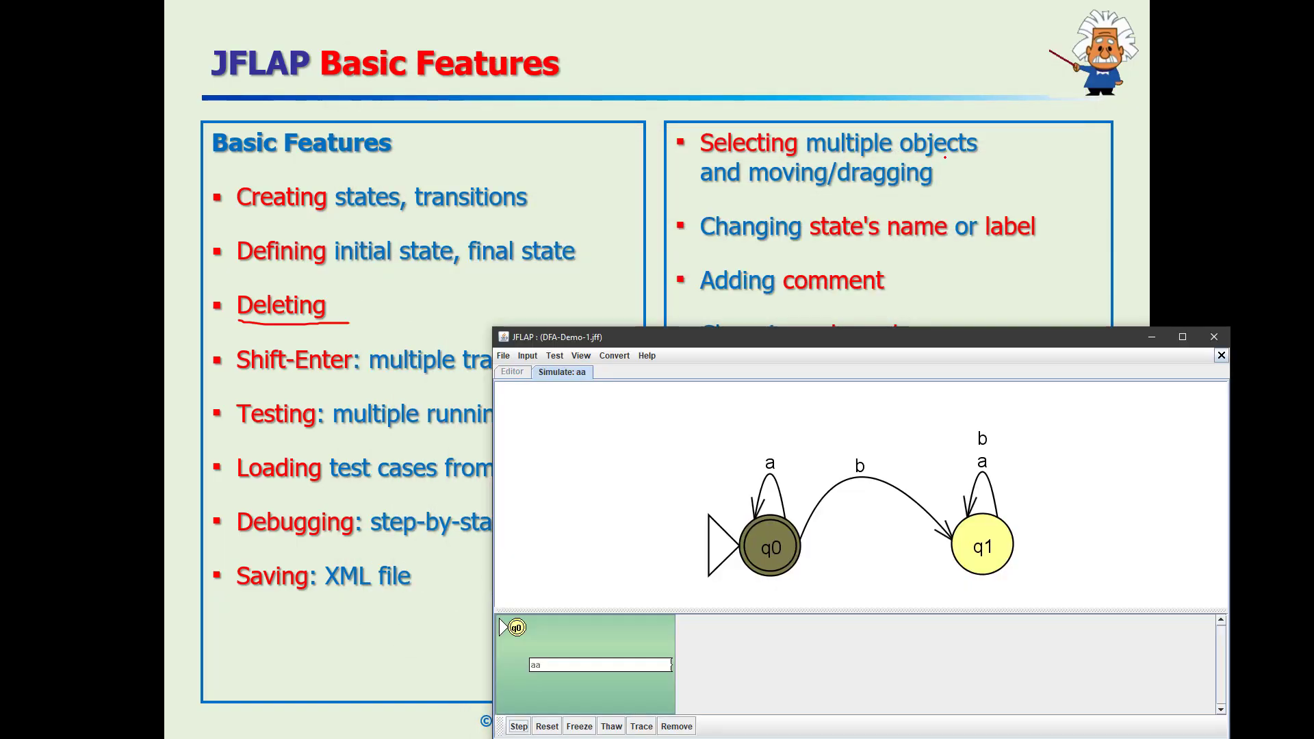
pyautogui.moveTo(751, 340); pyautogui.dragTo(659, 207)
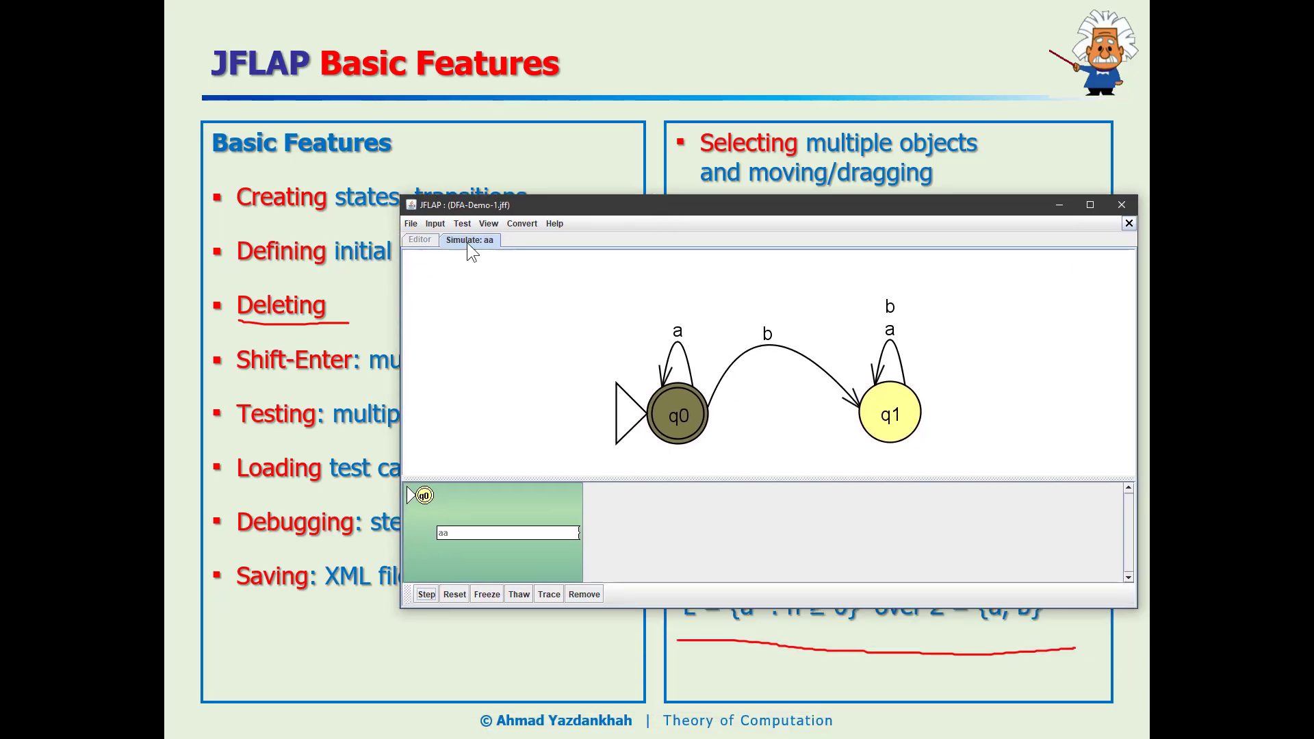
pyautogui.click(1129, 224)
pyautogui.moveTo(612, 209); pyautogui.dragTo(733, 277)
# - Select states q0 and q1 together, shift the window slightly, and clear the selection
pyautogui.moveTo(571, 373); pyautogui.dragTo(1011, 574)
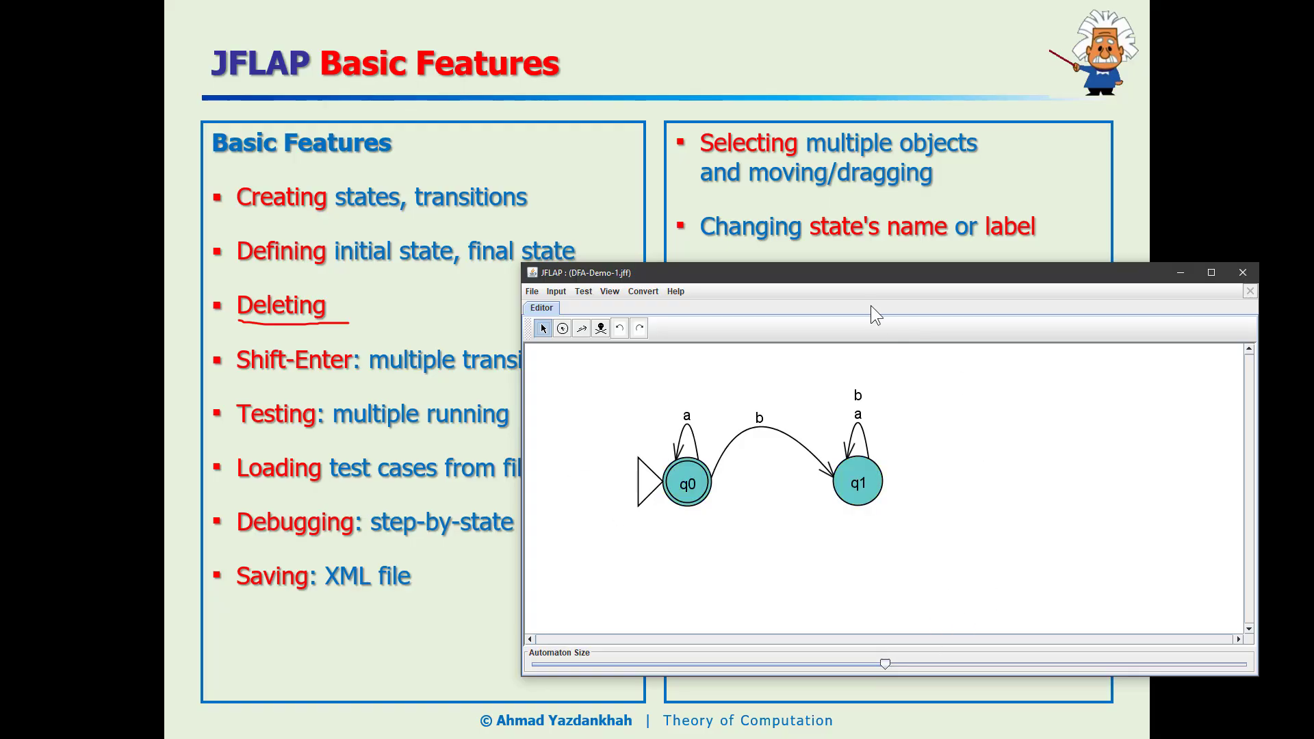
pyautogui.moveTo(753, 272); pyautogui.dragTo(775, 264)
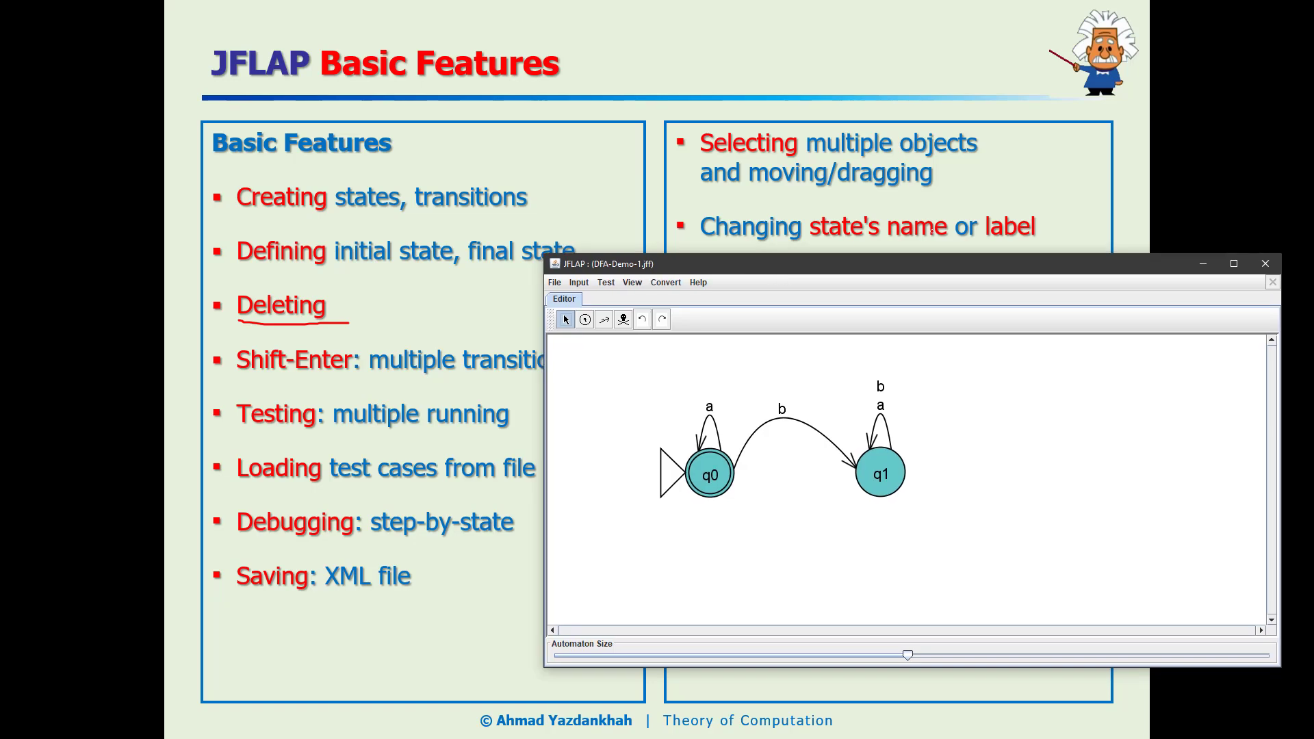
pyautogui.click(578, 373)
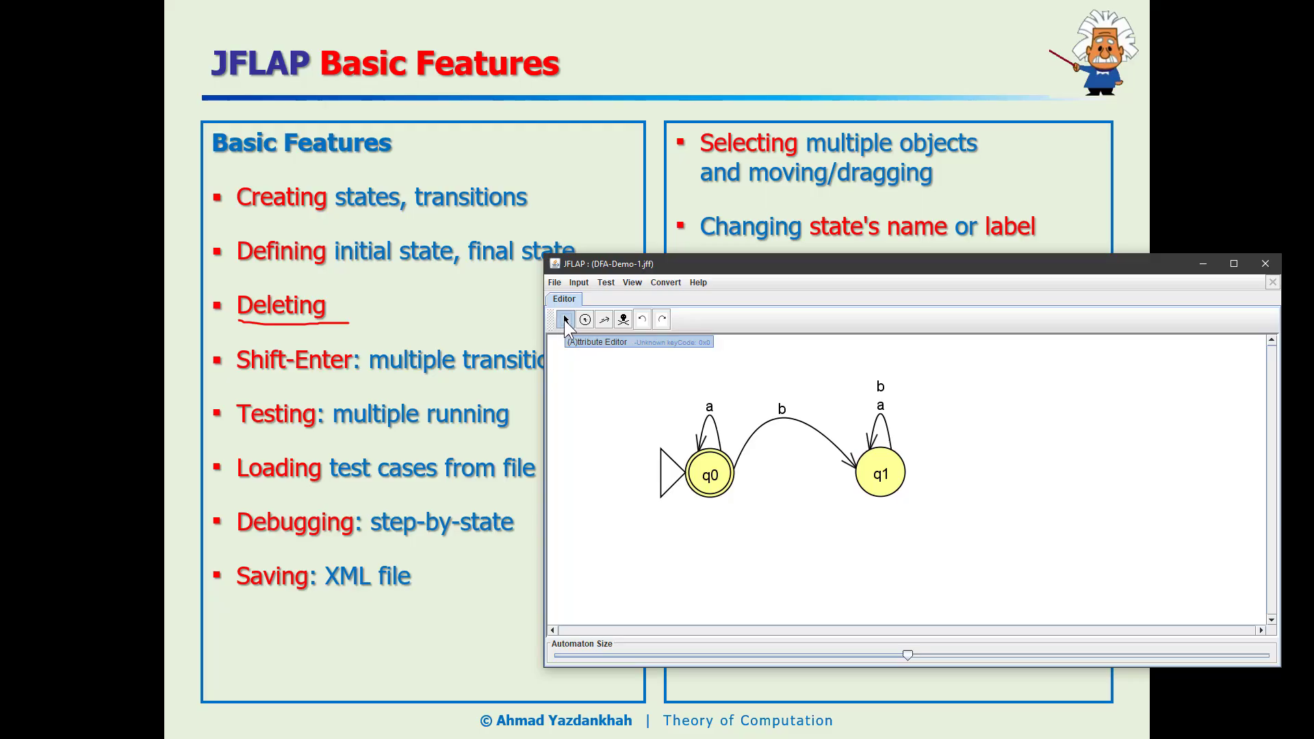
# - Open the attribute options of the initial state q0
pyautogui.rightClick(709, 466)
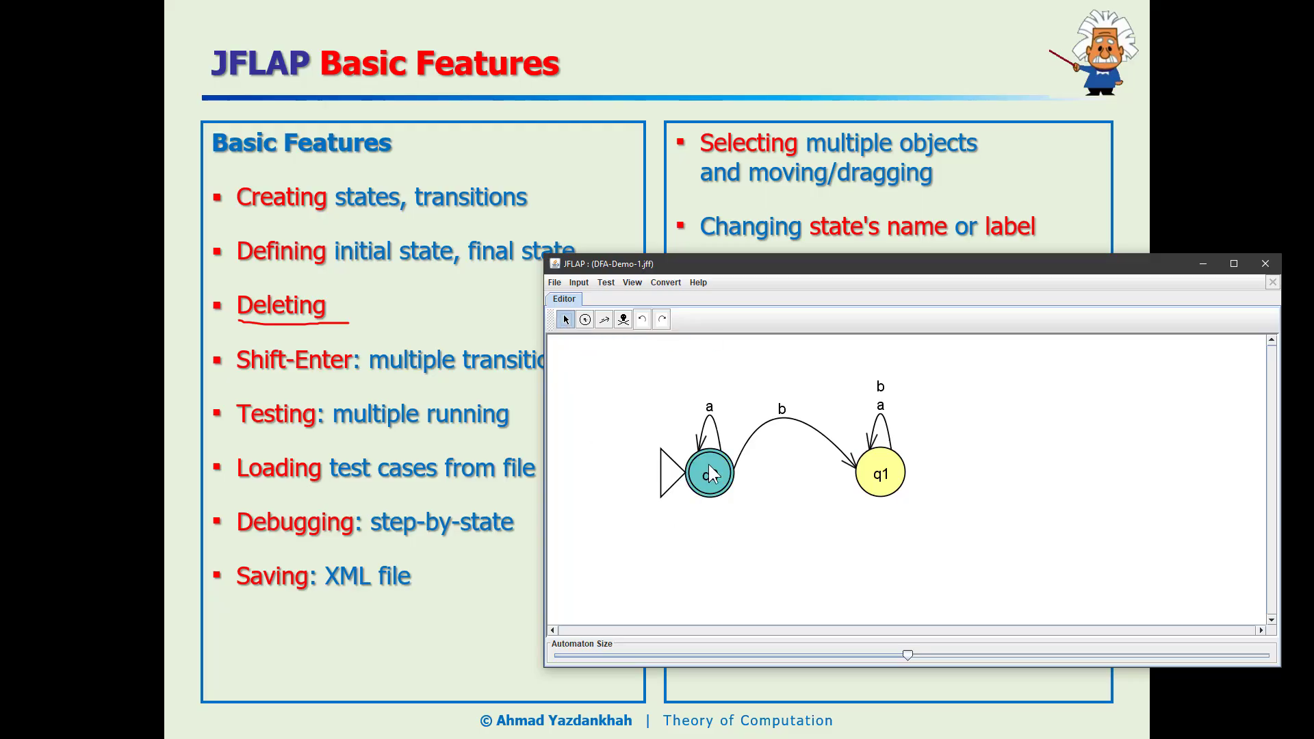